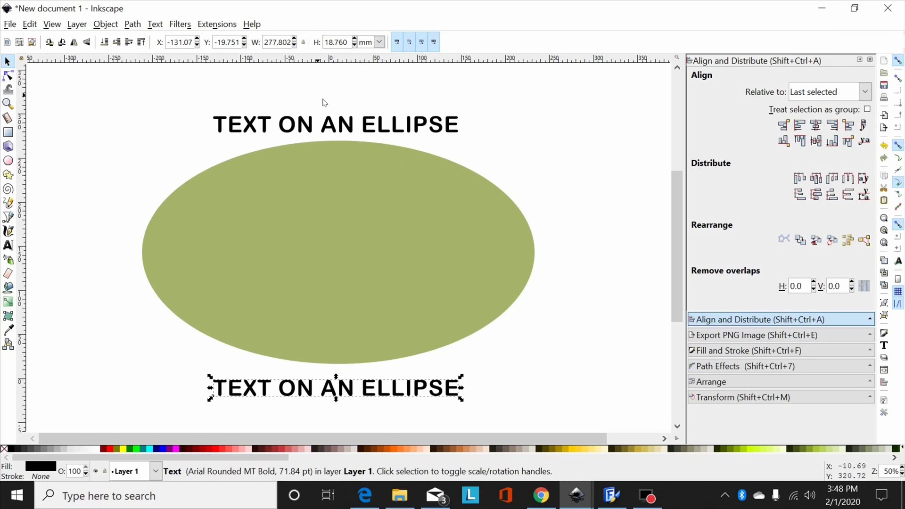
Select the top TEXT ON AN ELLIPSE heading above the green ellipse
left_click(352, 128)
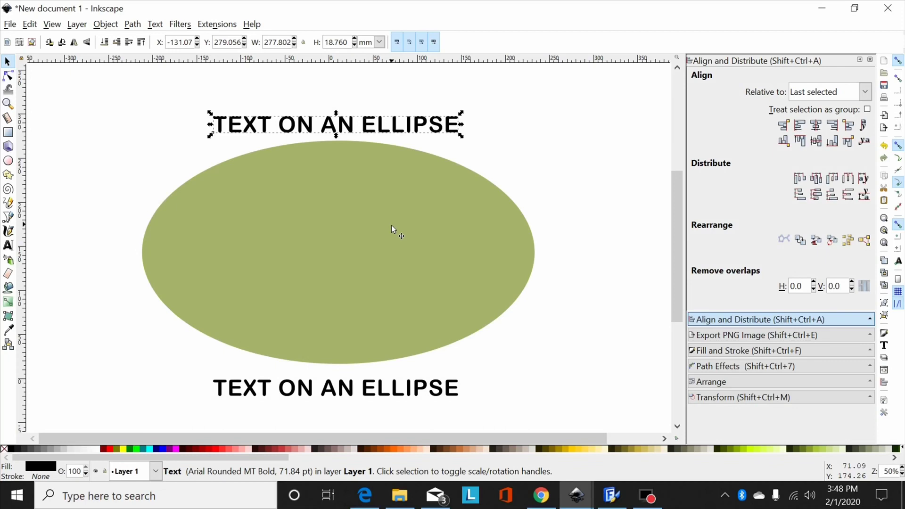
left_click(411, 225, "shift")
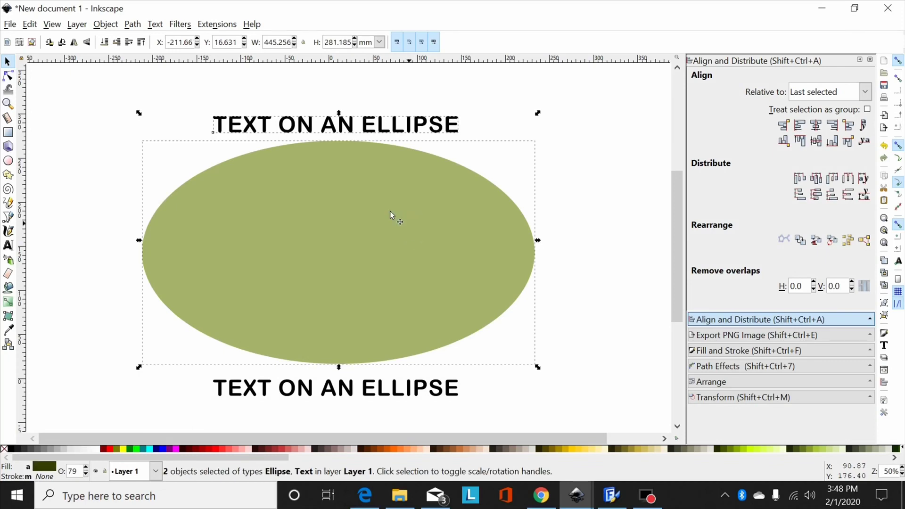
left_click(155, 24)
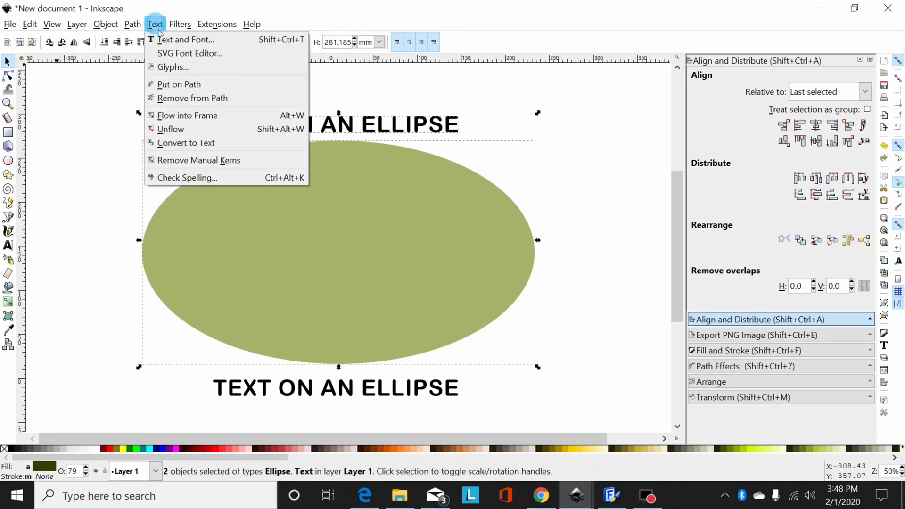
left_click(190, 84)
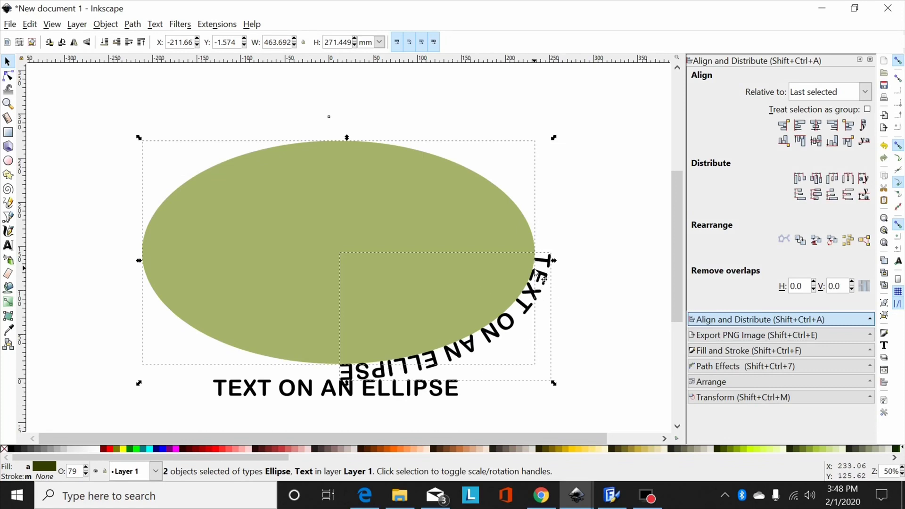
left_click(545, 215)
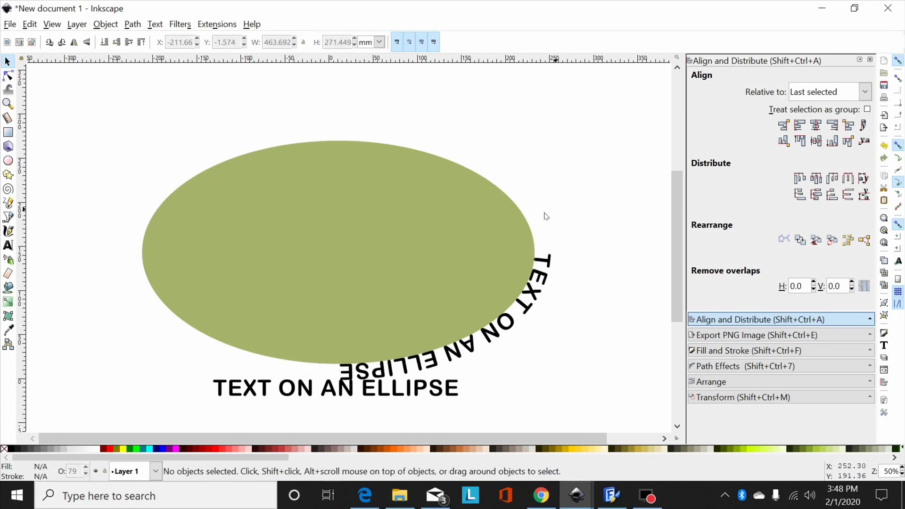
left_click(506, 225)
left_click(496, 194)
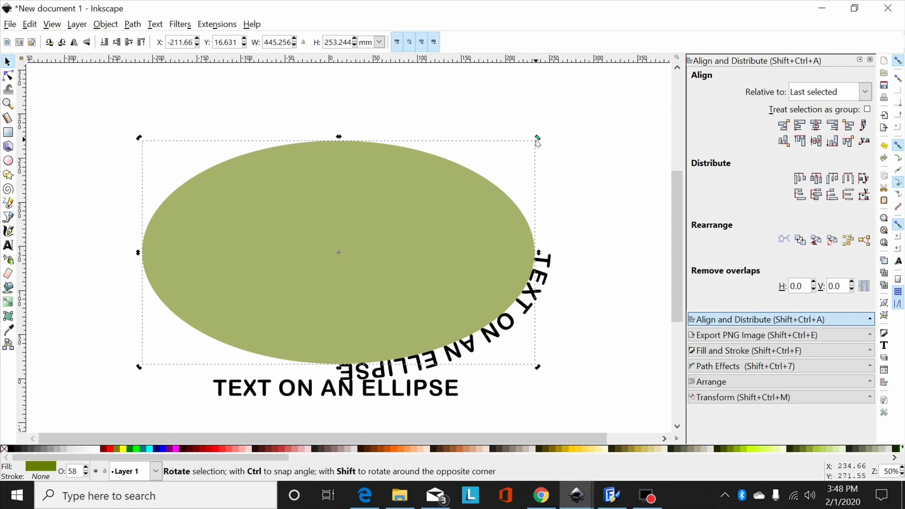
left_click_drag(535, 138, 467, 186)
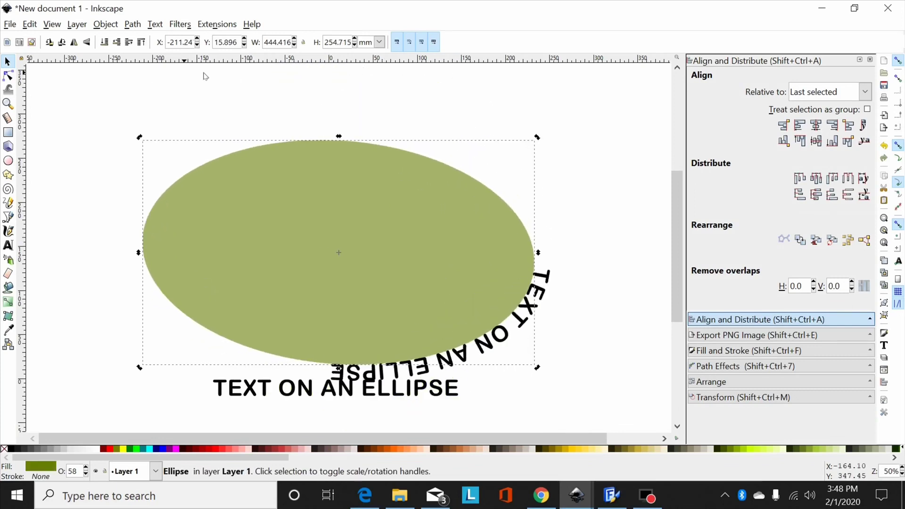
left_click(385, 144)
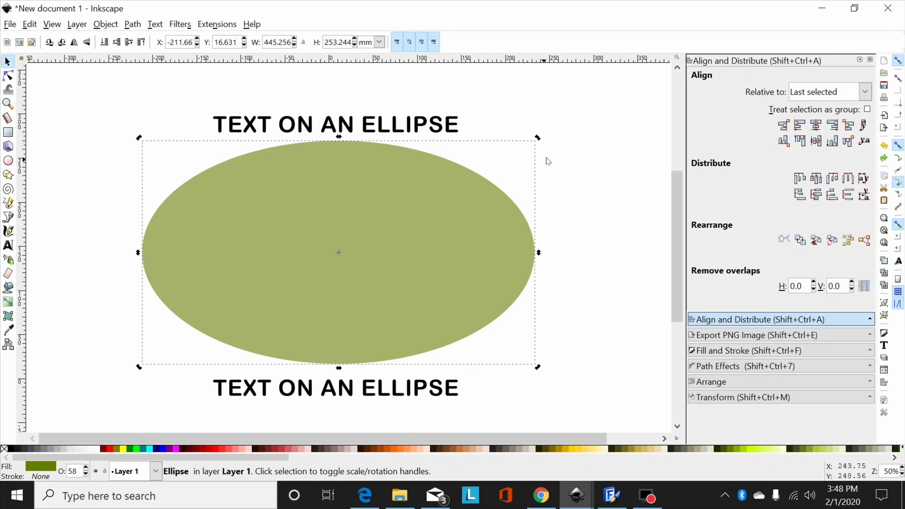
Fill the ellipse with blue (#0000FF) from the palette, then deselect it
left_click(567, 155)
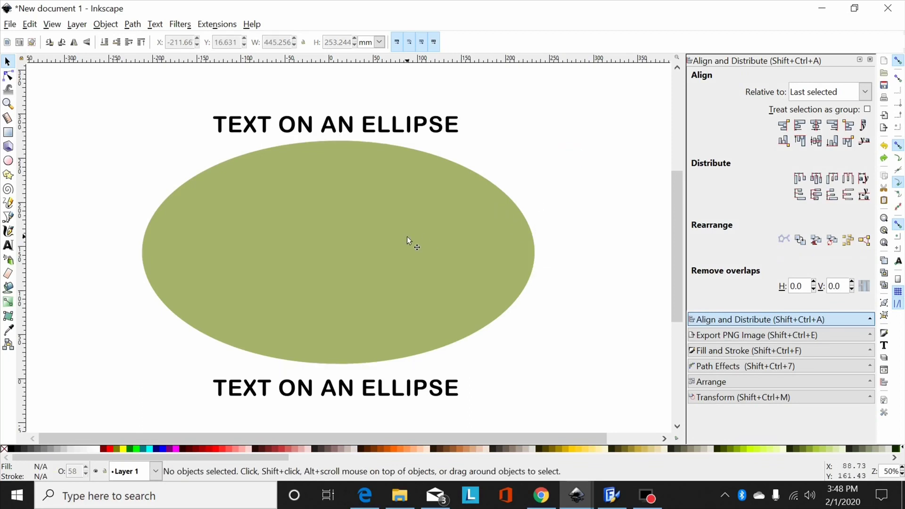
left_click(407, 213)
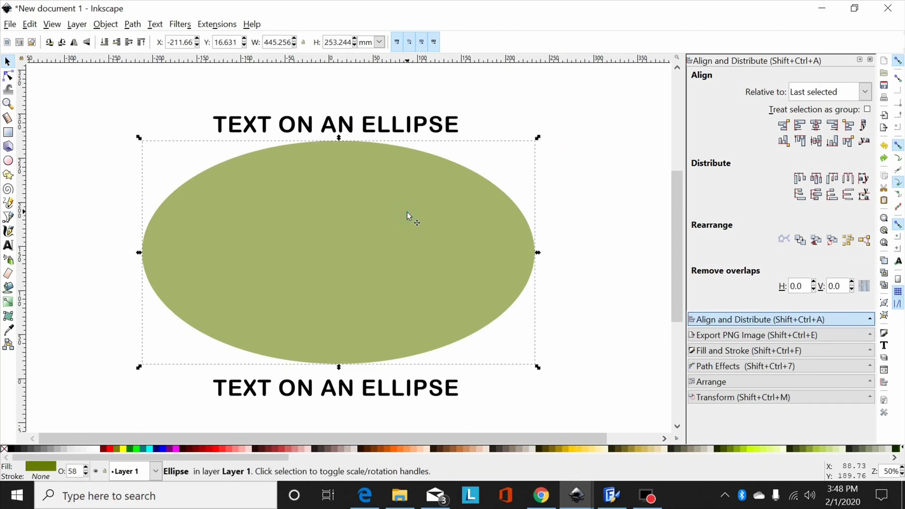
key("ctrl")
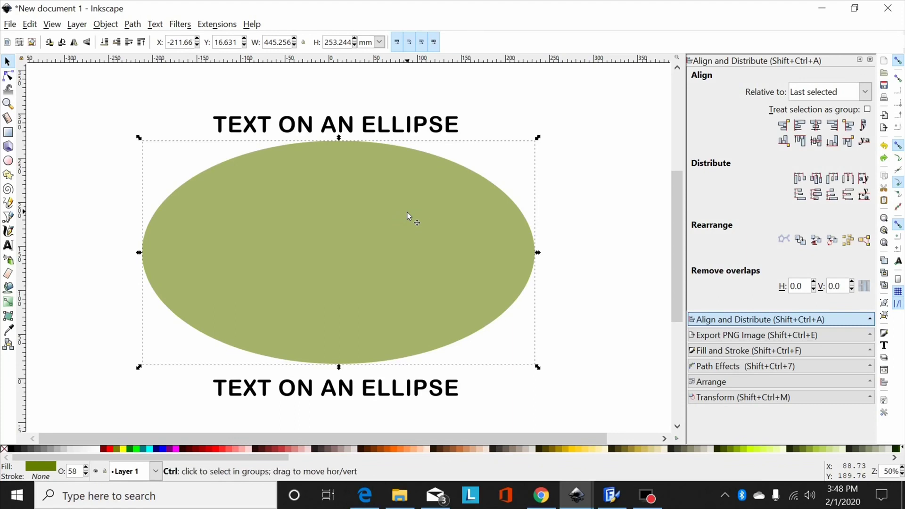
left_click(406, 211, "ctrl")
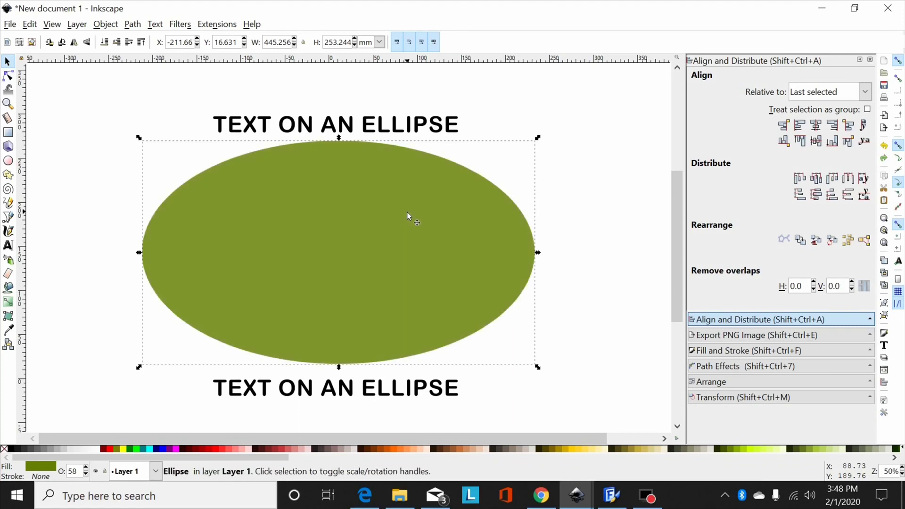
left_click(164, 451)
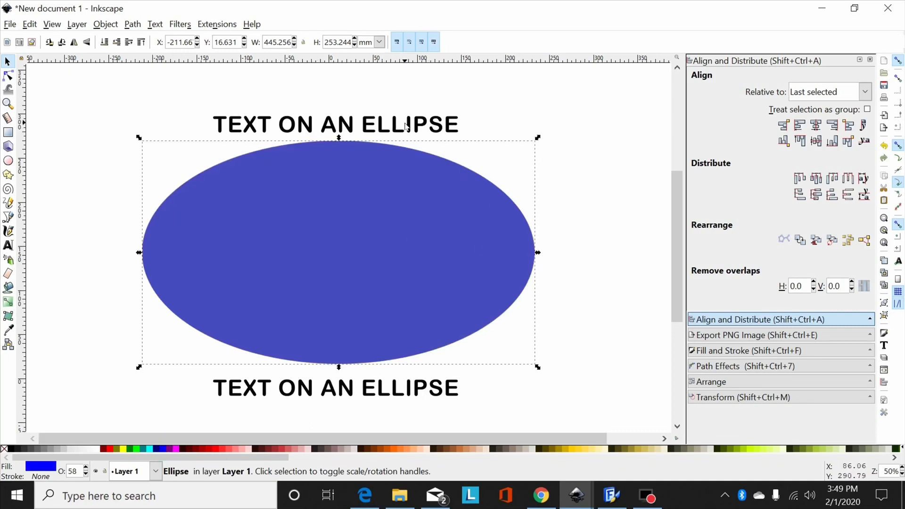
left_click(514, 97)
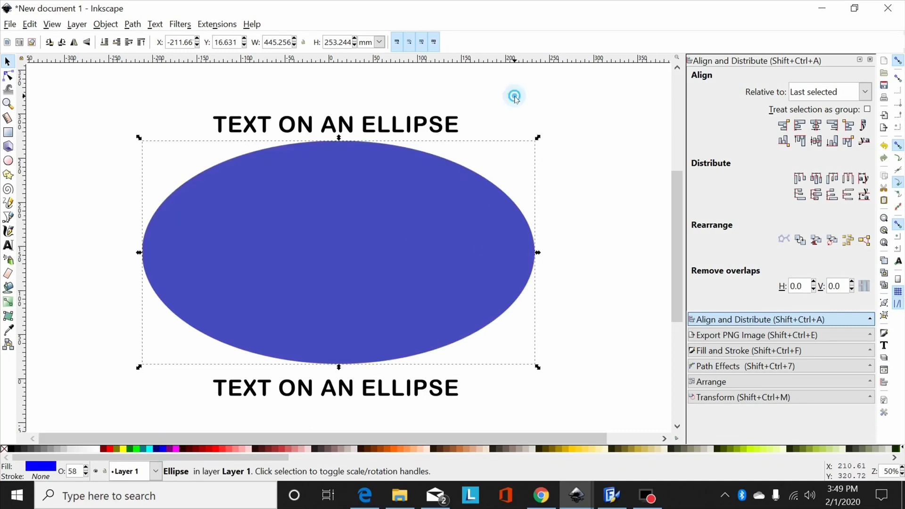
Put the top heading on the ellipse's path so it curves around the lower-right edge
left_click(421, 125)
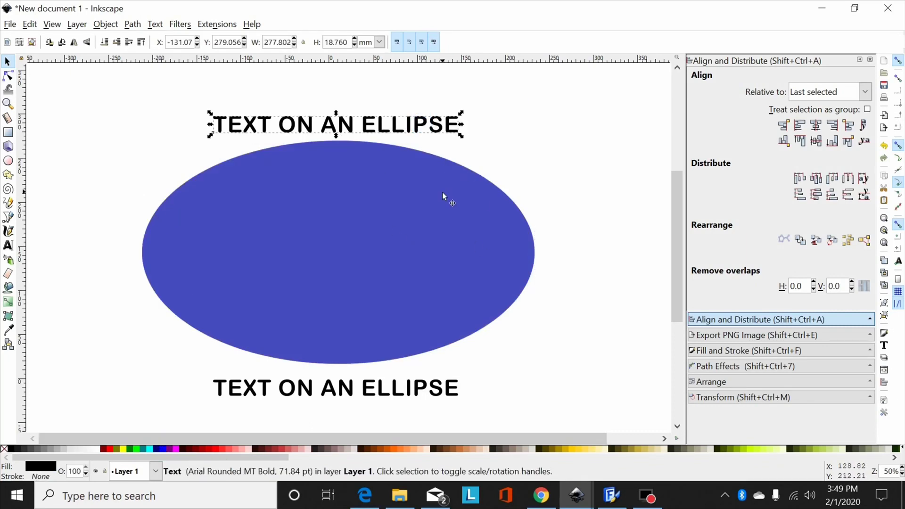
left_click(444, 230, "shift")
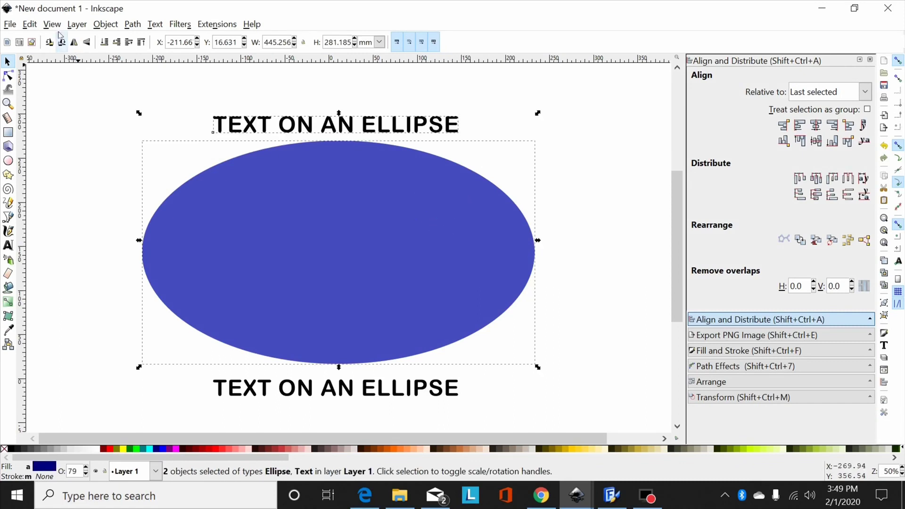
left_click(150, 25)
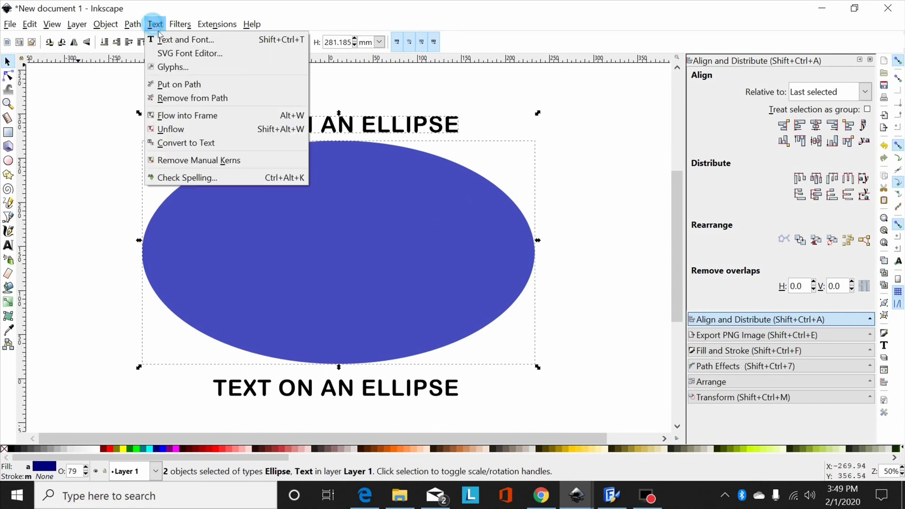
left_click(188, 84)
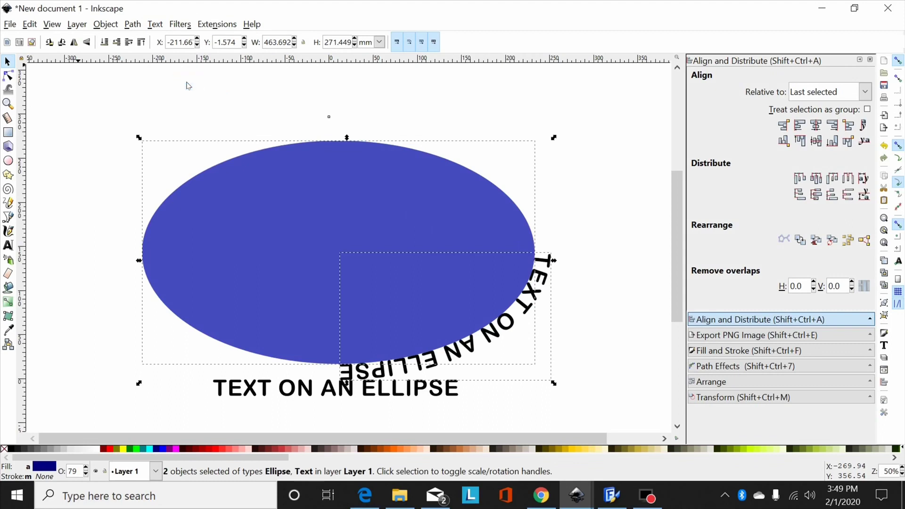
left_click(546, 215)
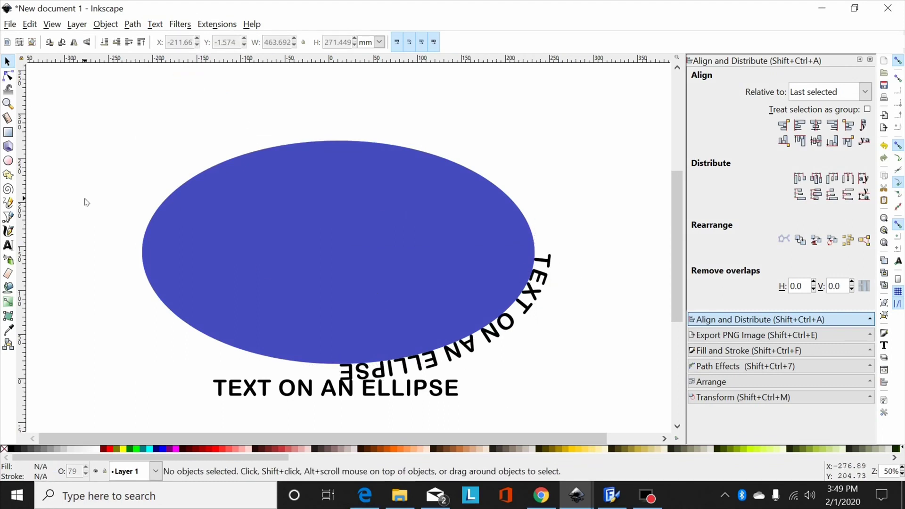
left_click(8, 160)
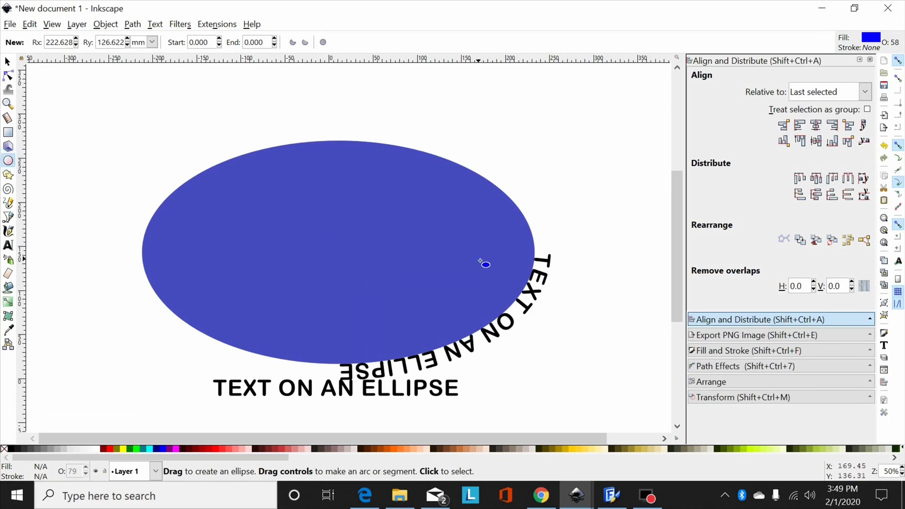
Turn the blue ellipse into a top wedge from 229.899° to 315.396° under the heading
left_click(481, 261)
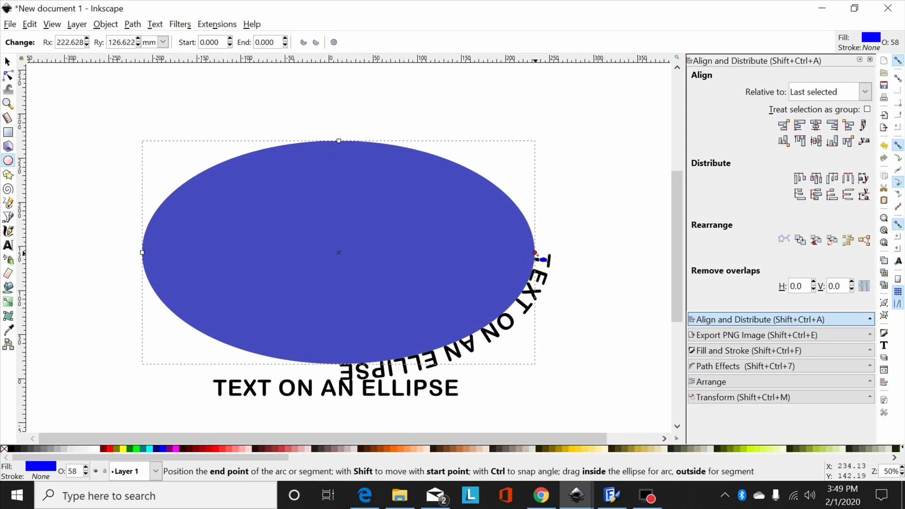
left_click_drag(536, 253, 481, 174)
left_click_drag(536, 253, 197, 155)
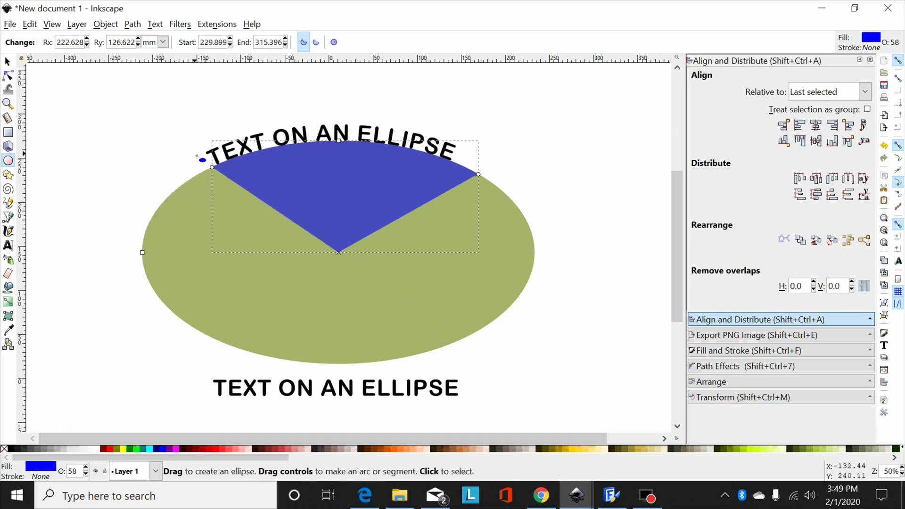
Add a horizontal guide lined up with the wedge's top corners
left_click(7, 62)
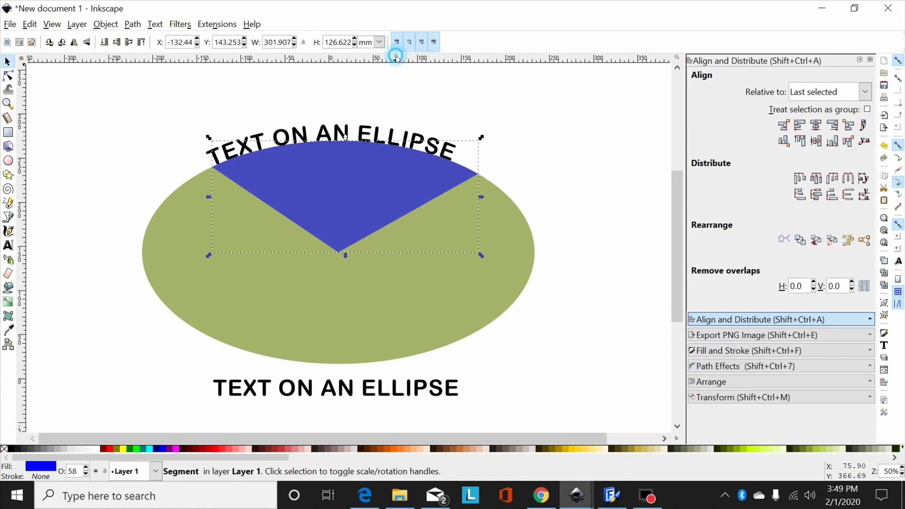
left_click_drag(396, 59, 403, 170)
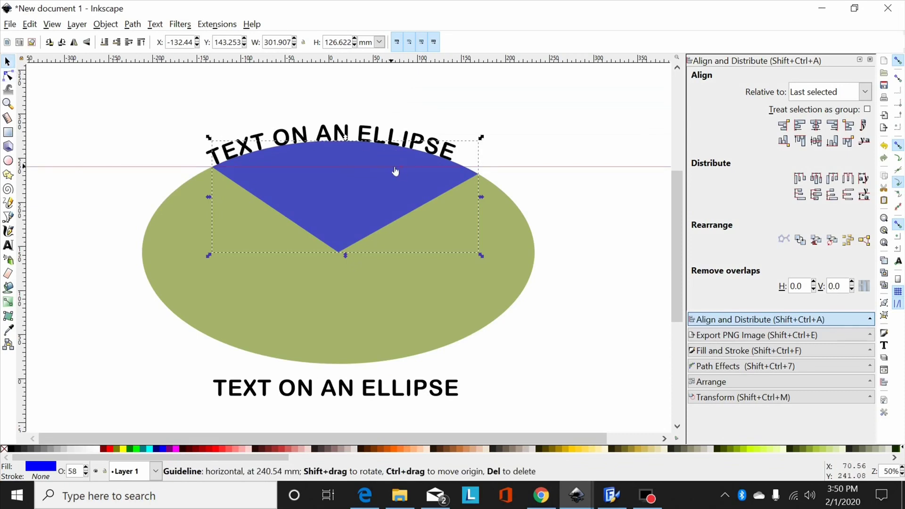
left_click_drag(392, 167, 390, 165)
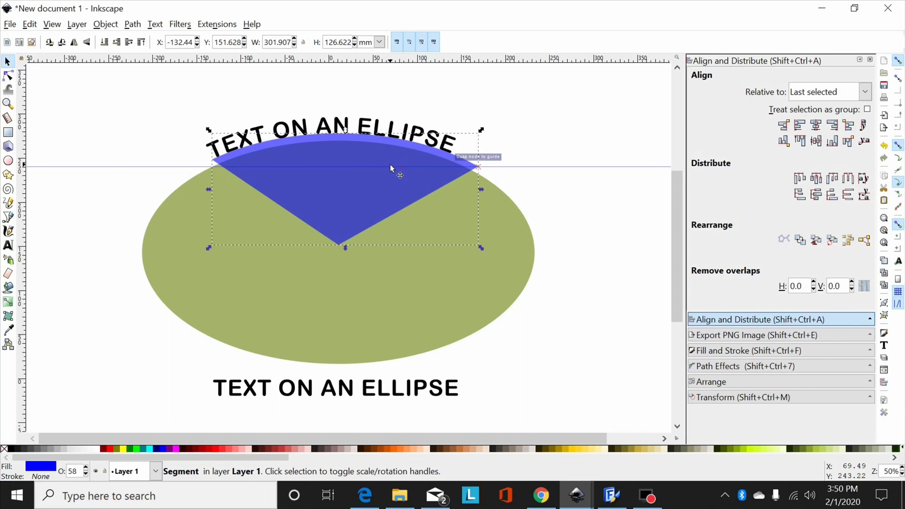
key("ctrl+z")
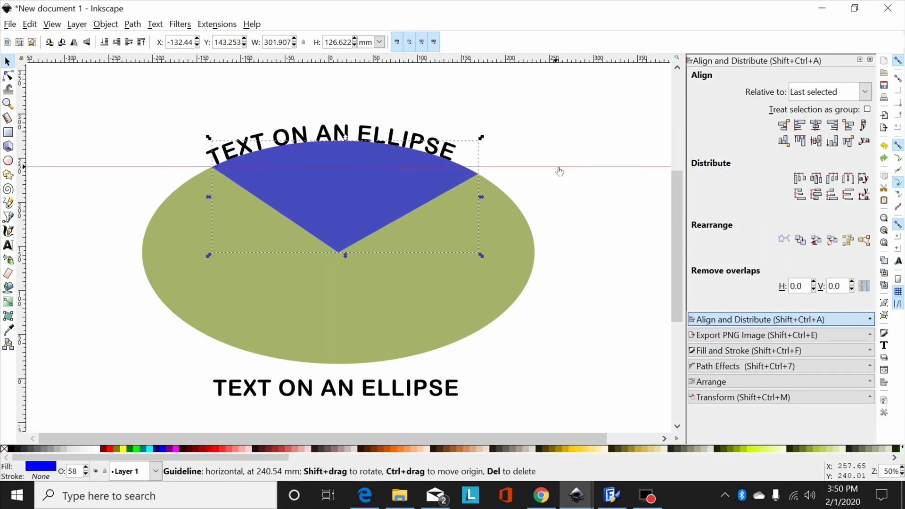
left_click_drag(559, 171, 559, 166)
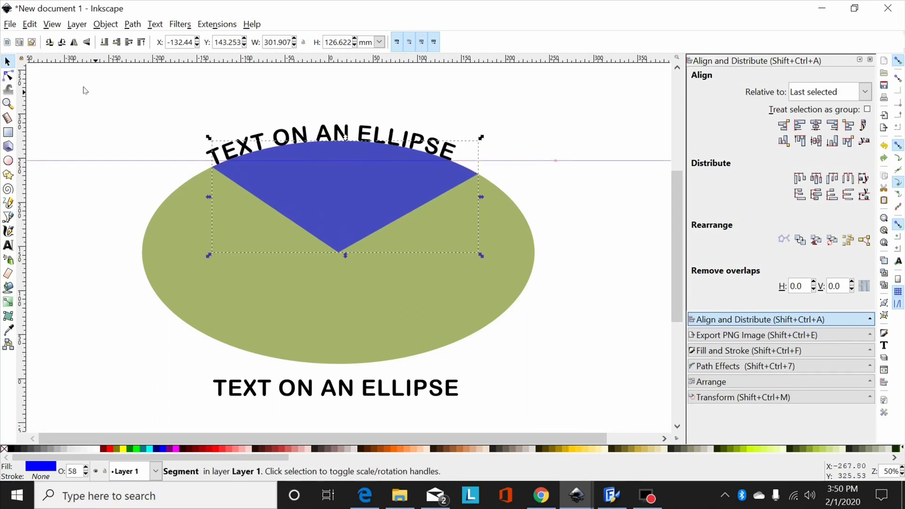
Shift the wedge's arc start slightly right to 231.687°
left_click(8, 244)
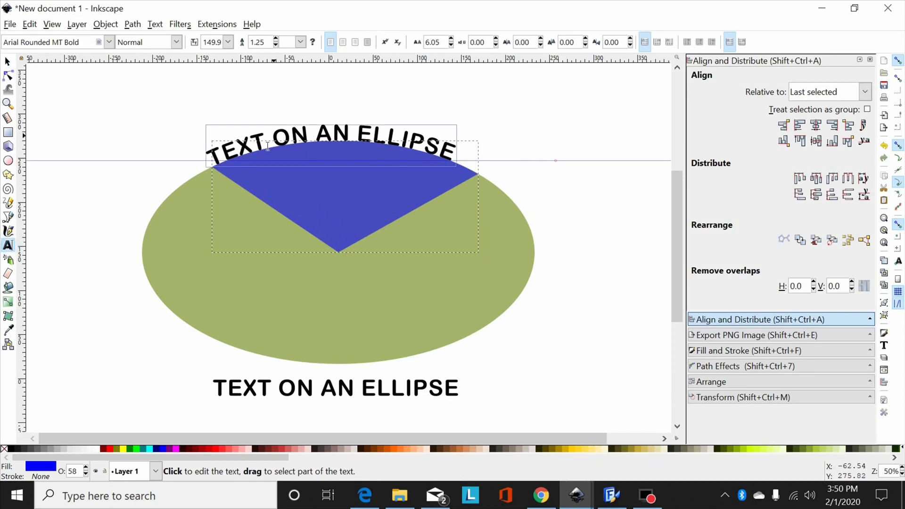
left_click(8, 160)
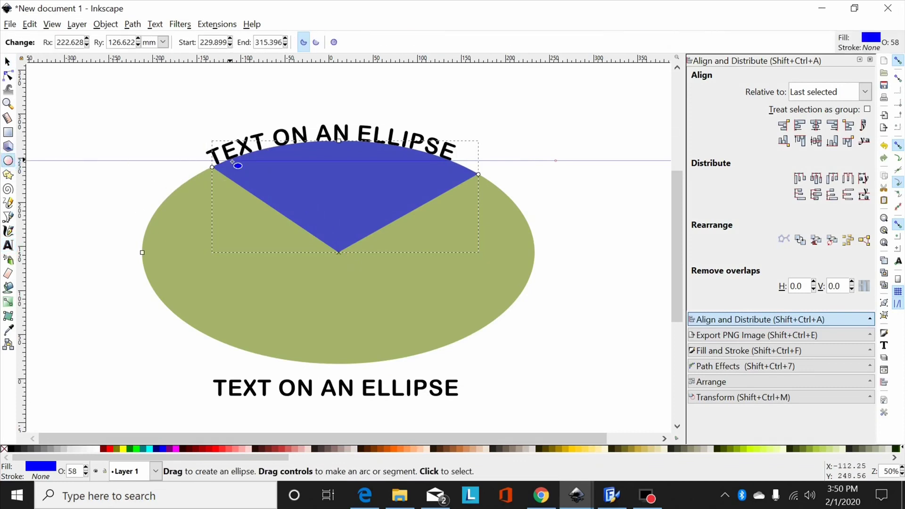
left_click_drag(215, 169, 219, 167)
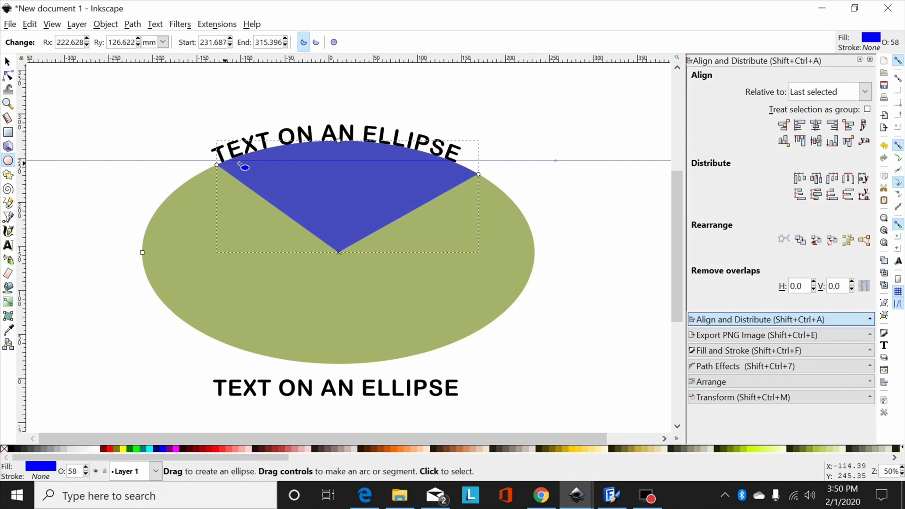
left_click(7, 62)
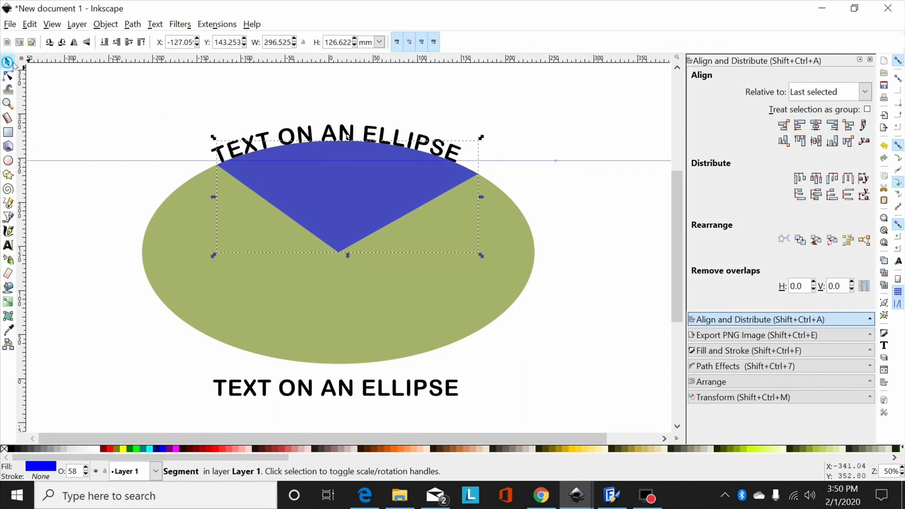
Delete the horizontal guide above the wedge and select the curved heading
left_click(570, 163)
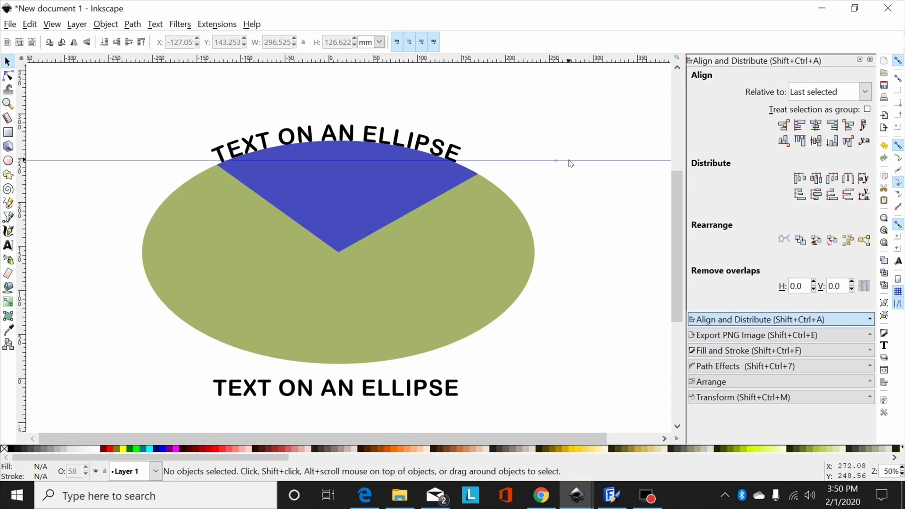
left_click(572, 162)
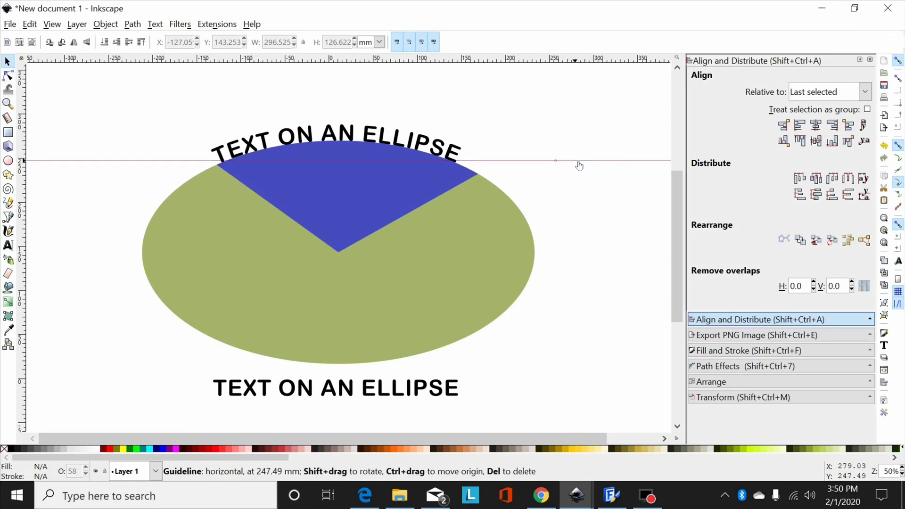
key("Delete")
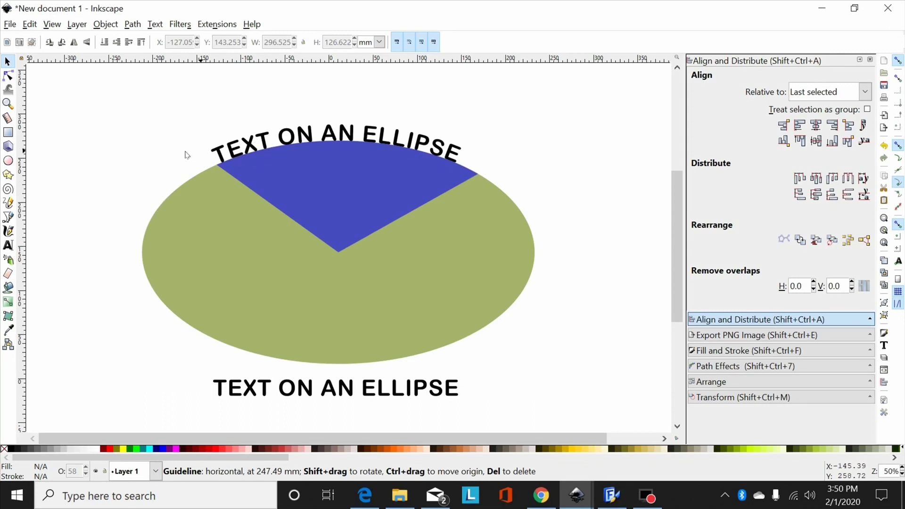
left_click(359, 132)
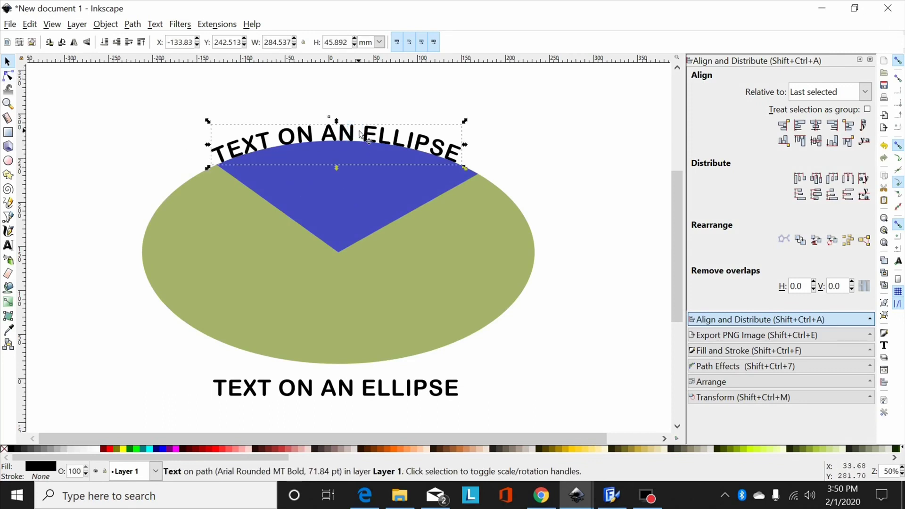
key("ctrl")
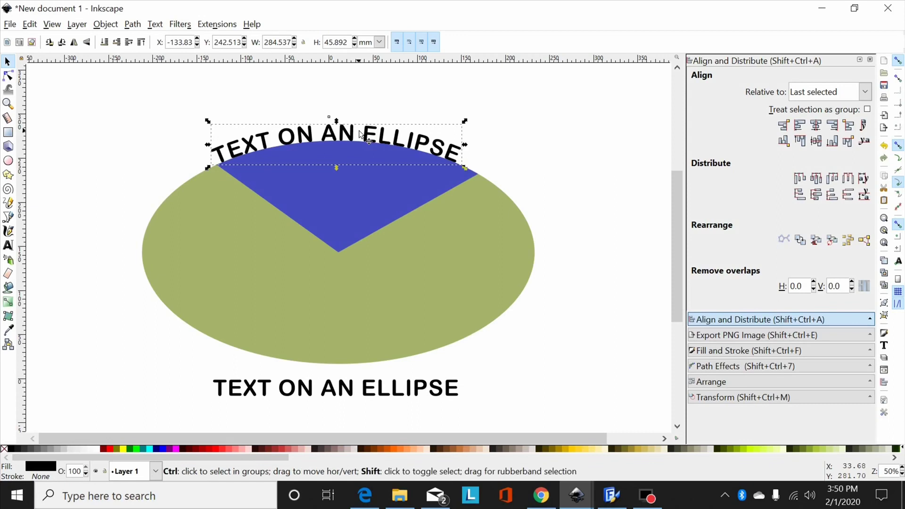
Convert the curved heading to a path and restore the wedge to a whole ellipse (start/end 0.000)
key("ctrl+shift+c")
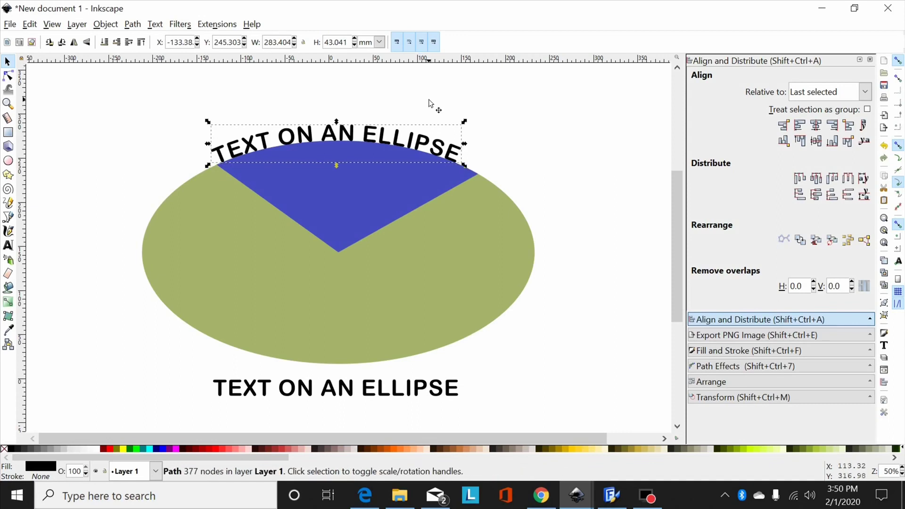
left_click(470, 97)
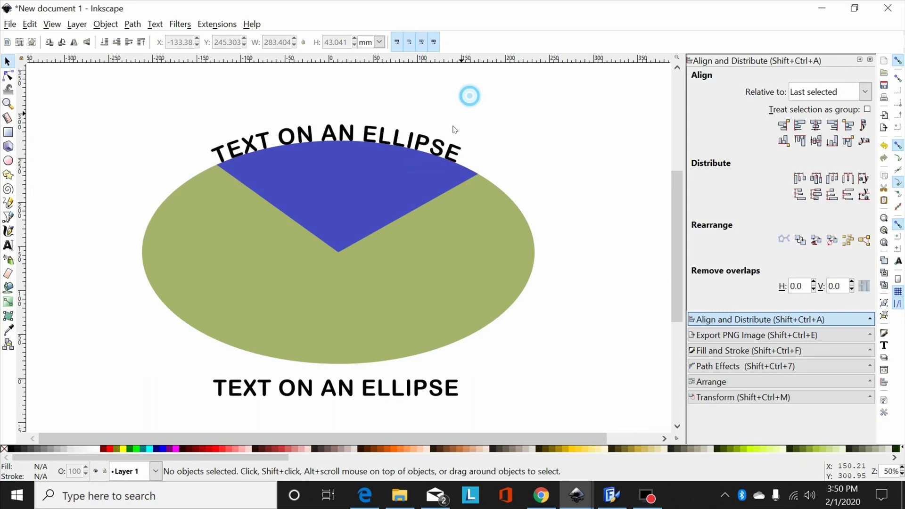
left_click(365, 185)
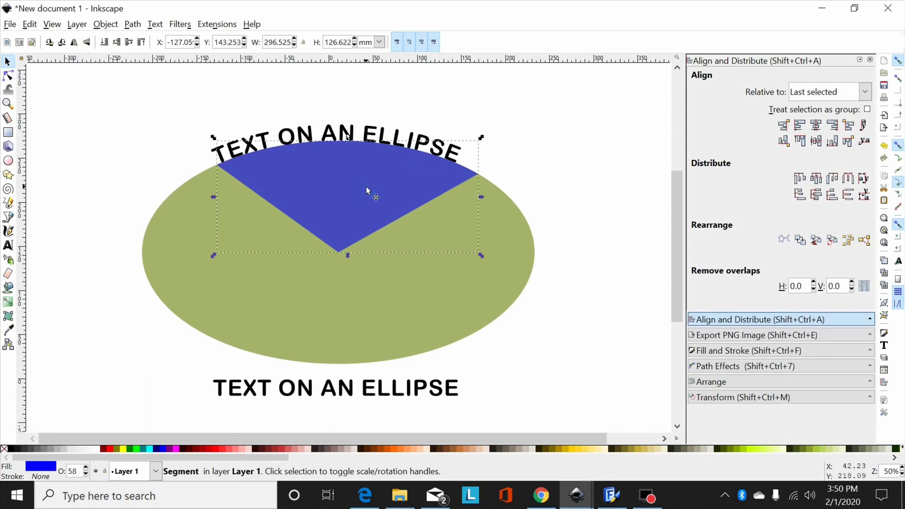
left_click(8, 162)
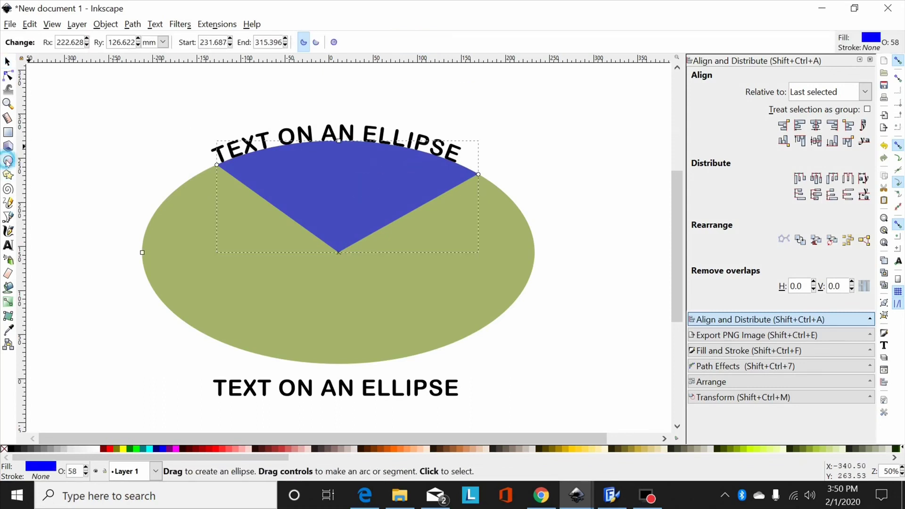
left_click(334, 43)
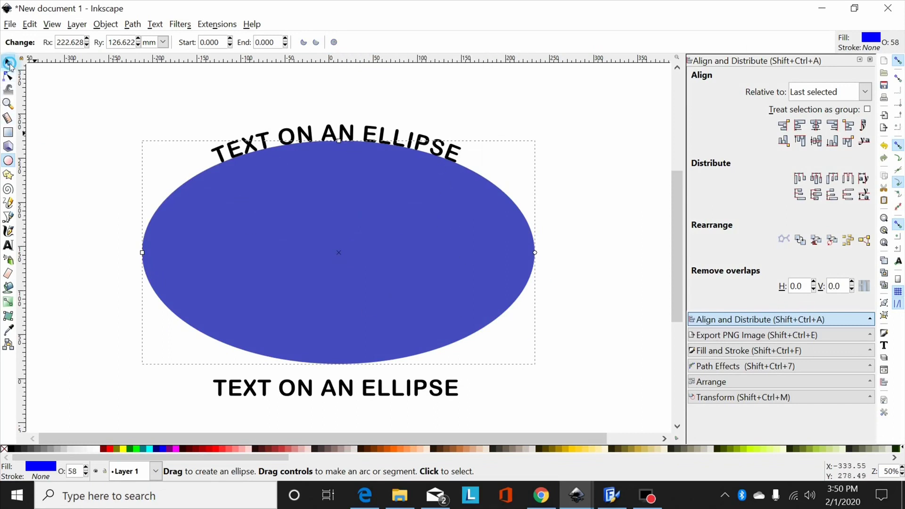
left_click(8, 62)
Put the bottom TEXT ON AN ELLIPSE heading on the blue ellipse's outline
left_click(395, 389)
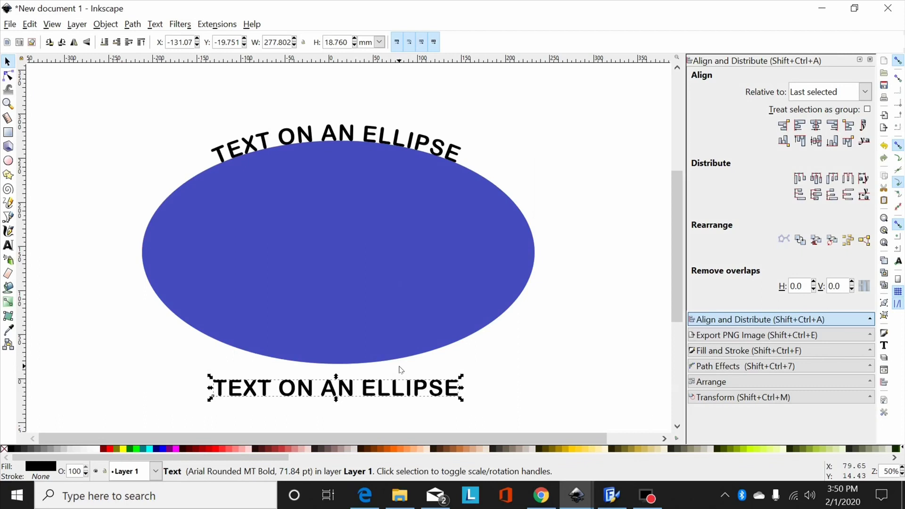
left_click(378, 259, "shift")
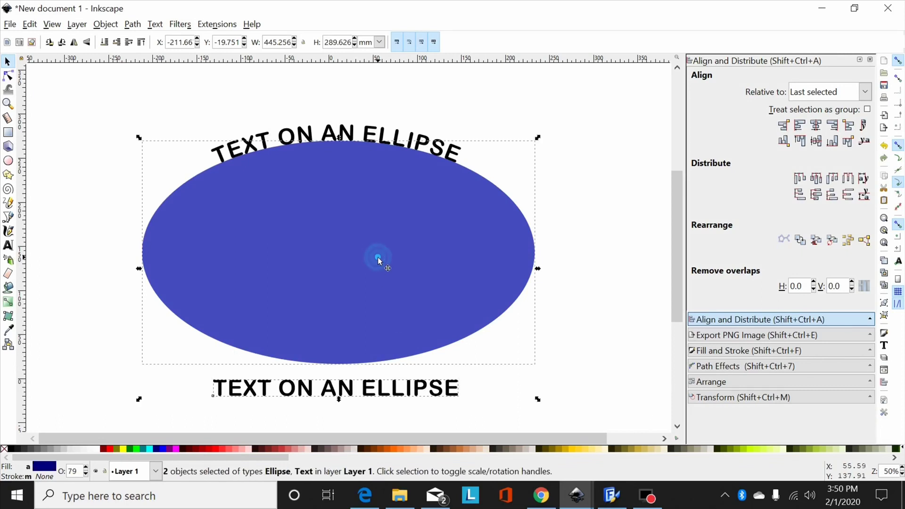
left_click(156, 24)
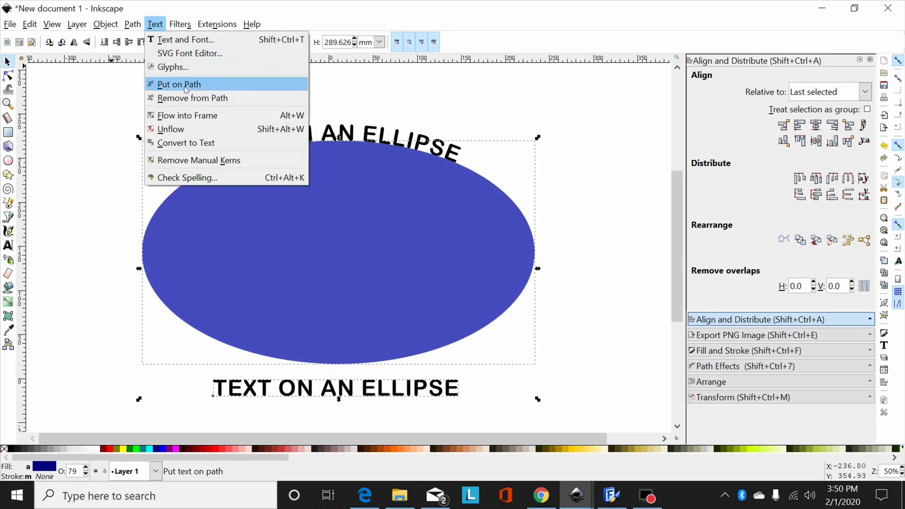
left_click(184, 86)
left_click(593, 219)
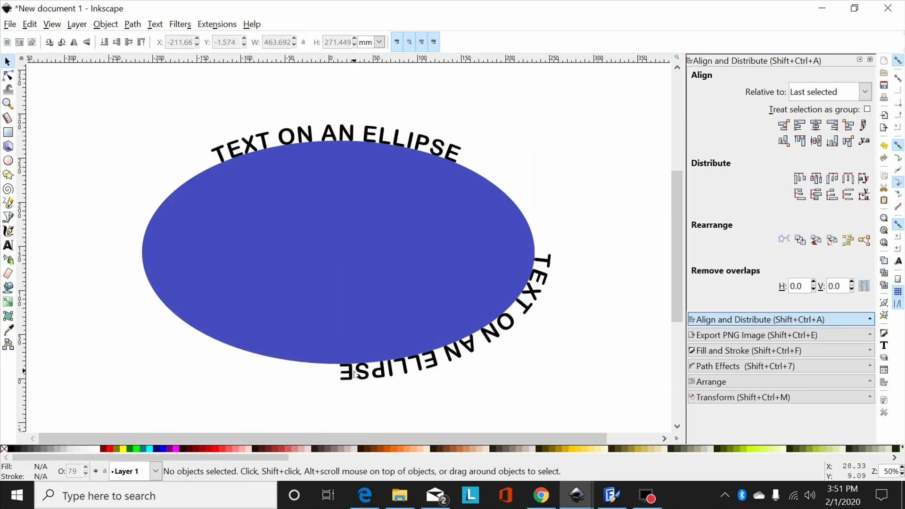
Flip the ellipse and its text horizontally so the heading curves along the lower left
left_click(356, 372)
left_click(295, 262, "shift")
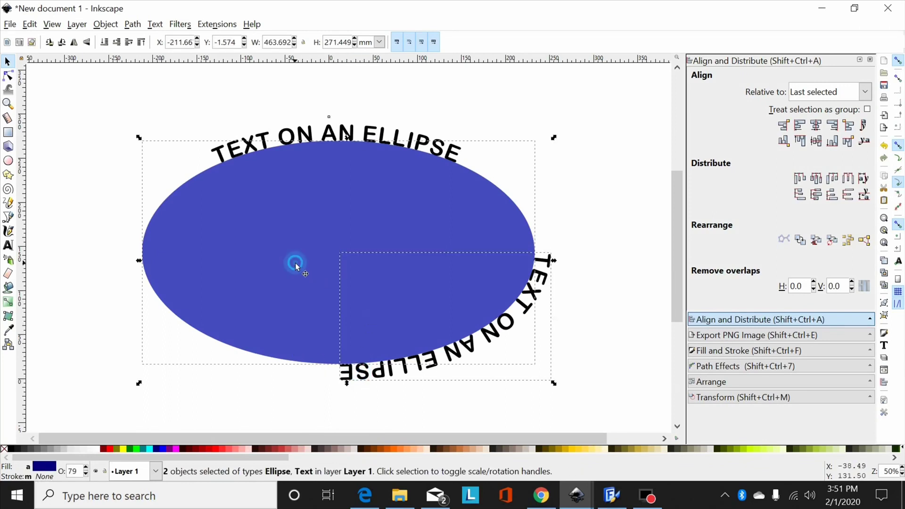
left_click(74, 43)
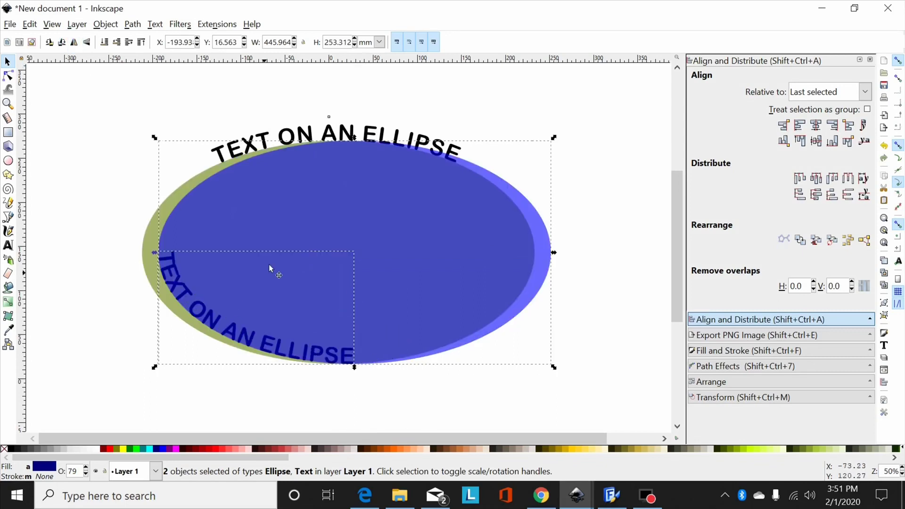
left_click(110, 179)
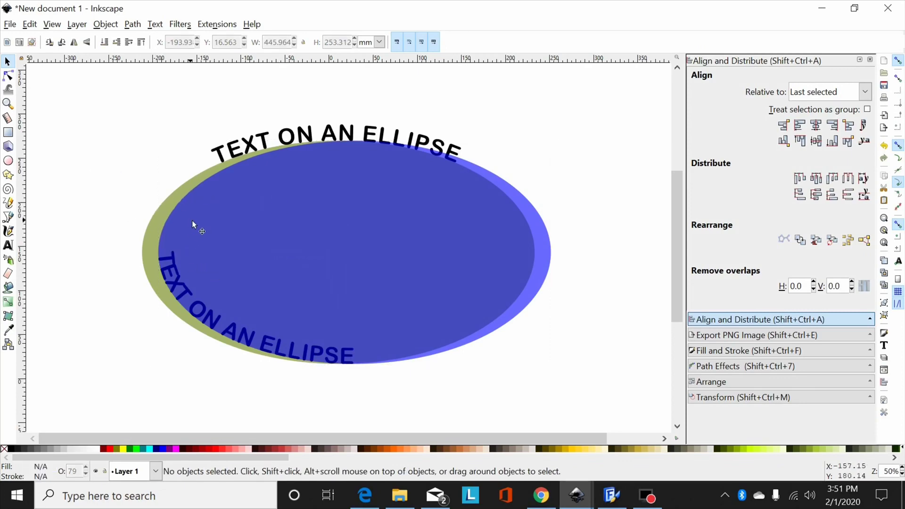
left_click(211, 226)
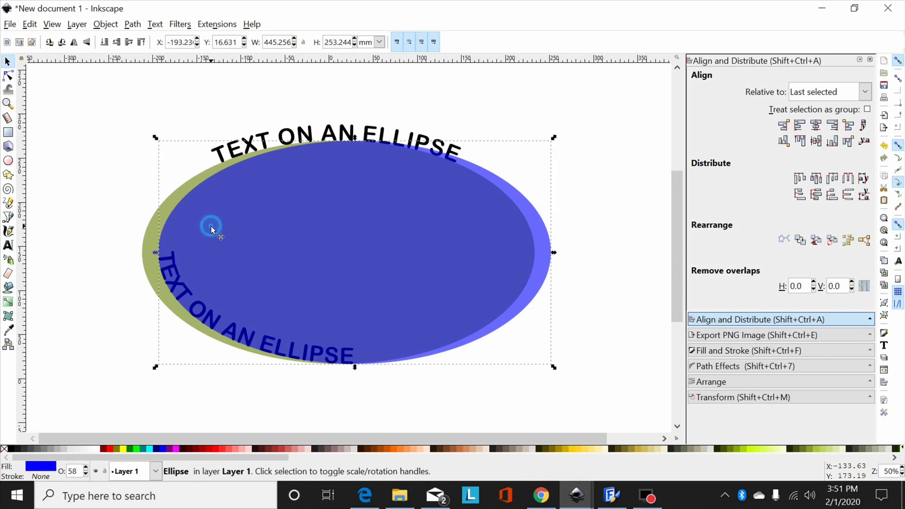
Centre the green ellipse on the blue one
left_click(149, 239, "shift")
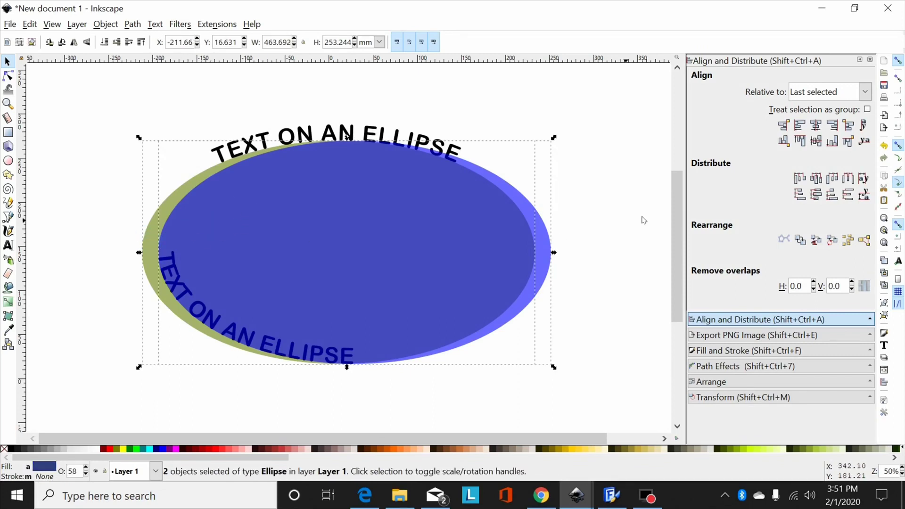
left_click(817, 126)
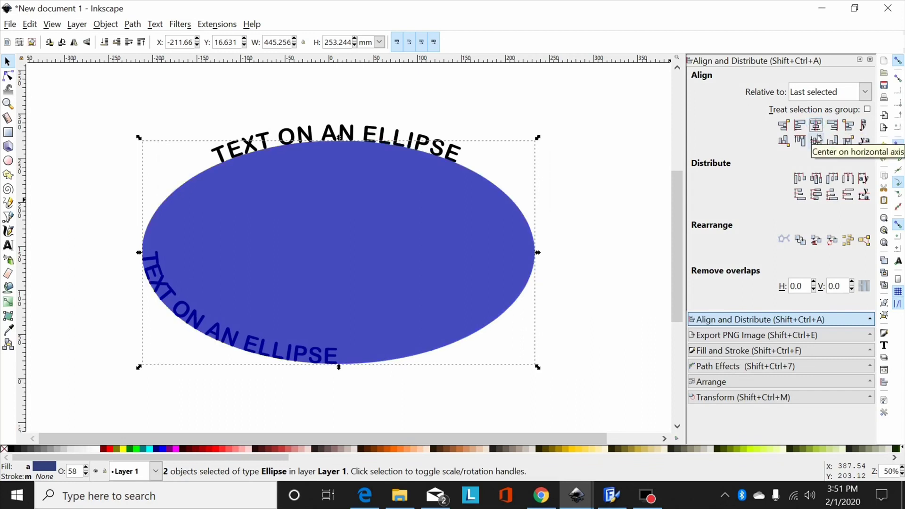
left_click(597, 128)
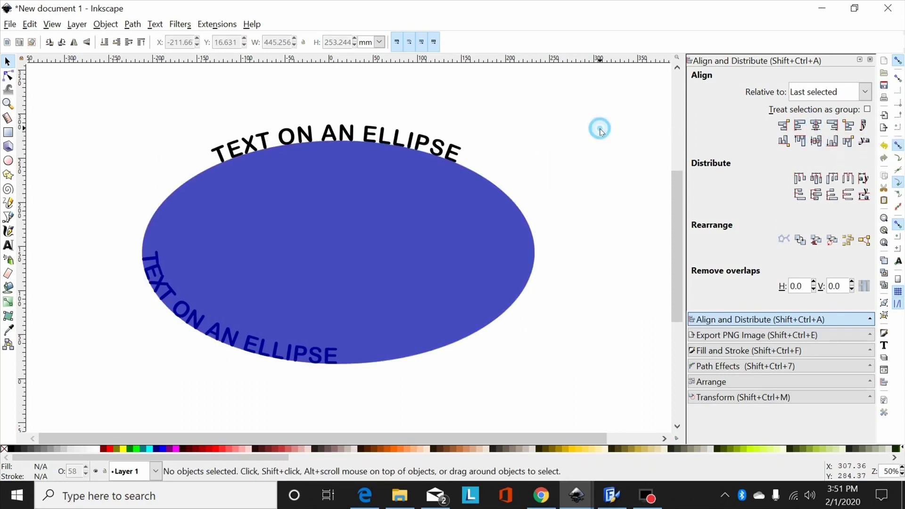
Lower the blue ellipse one step below the bottom text so the text shows black
left_click(207, 253)
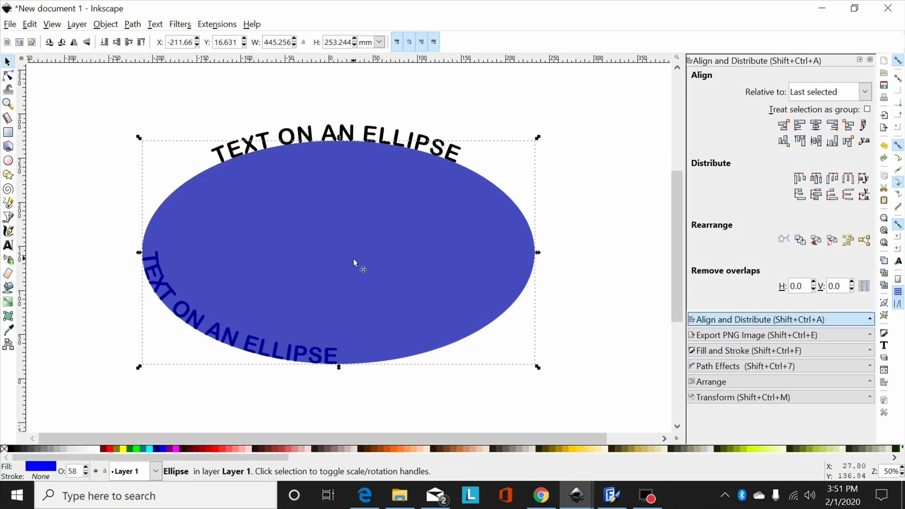
key("Page_Down")
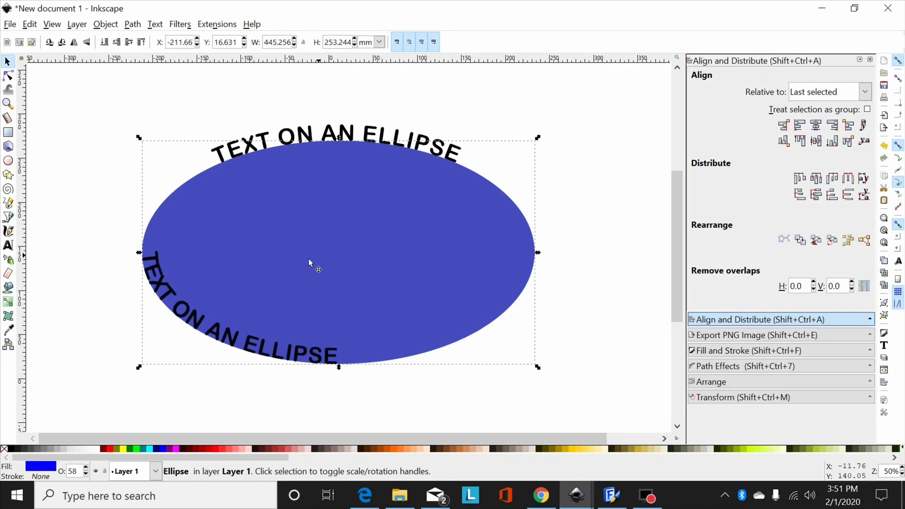
key("shift")
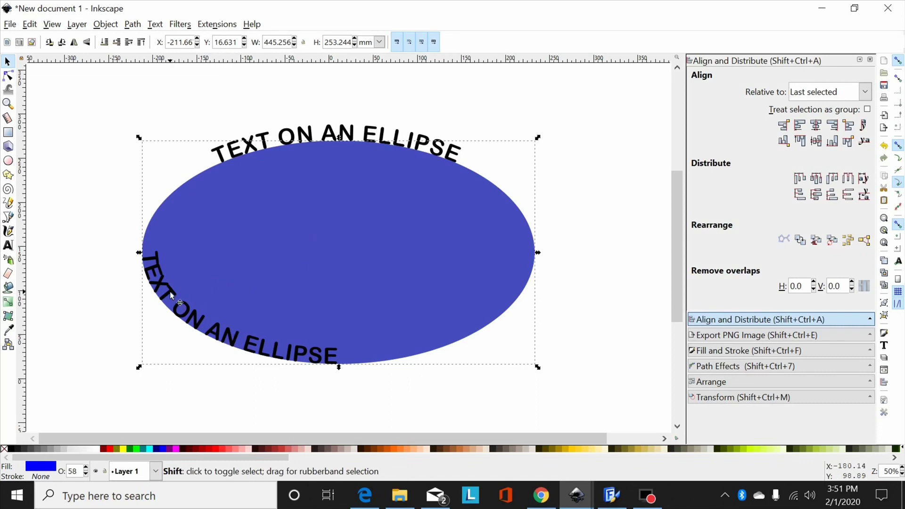
Cut the blue ellipse into a thin segment along its bottom edge
left_click(8, 161)
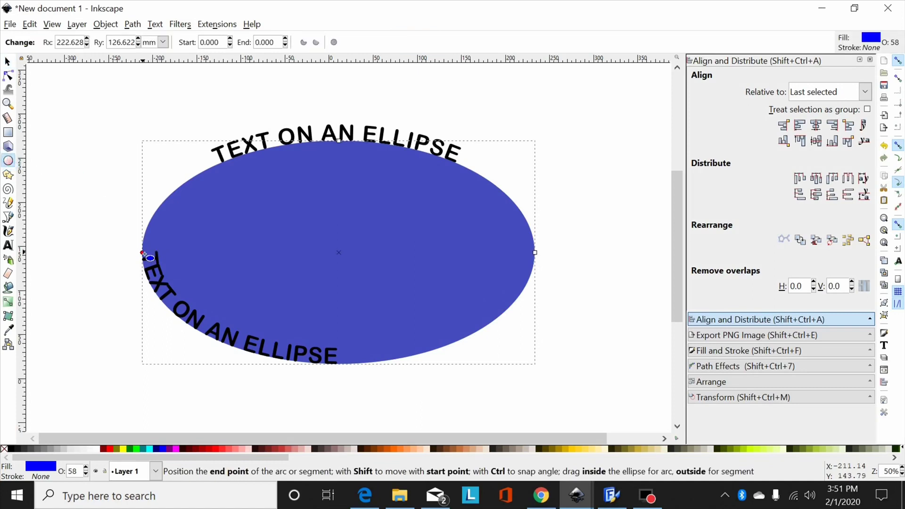
left_click_drag(144, 254, 507, 307)
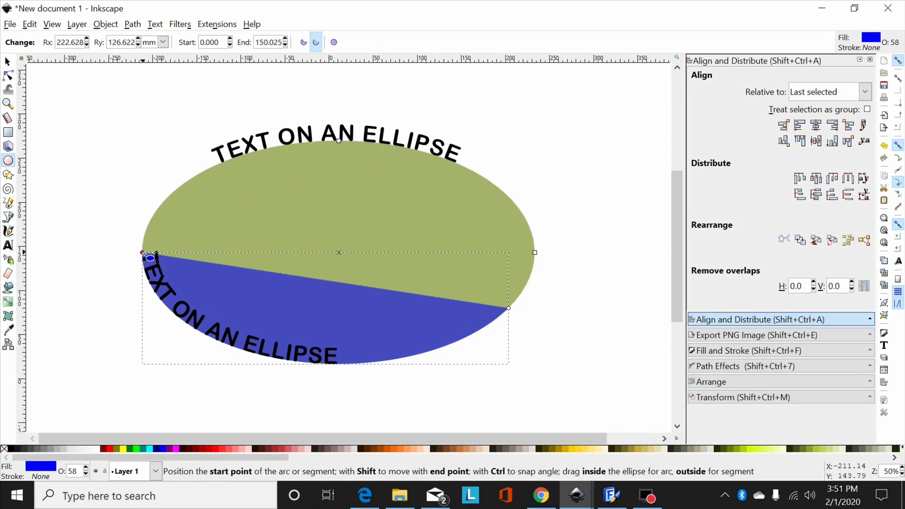
left_click_drag(142, 253, 221, 356)
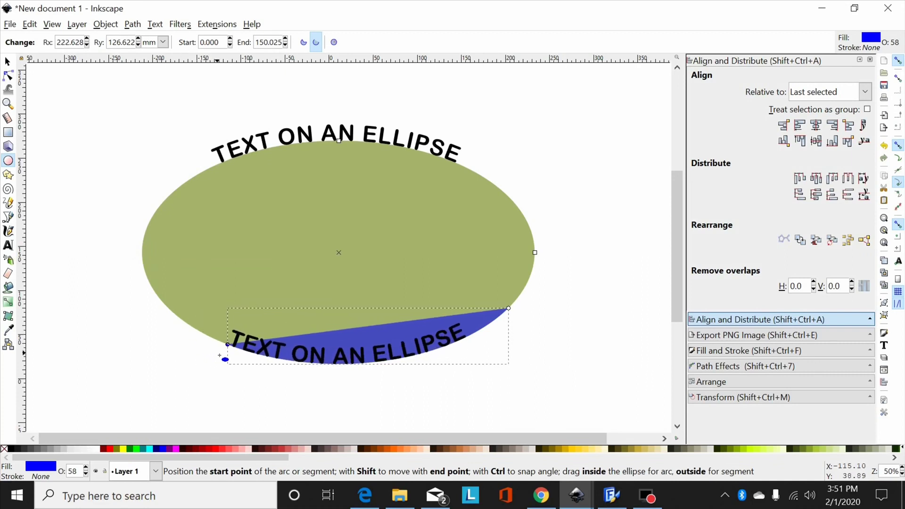
left_click(8, 62)
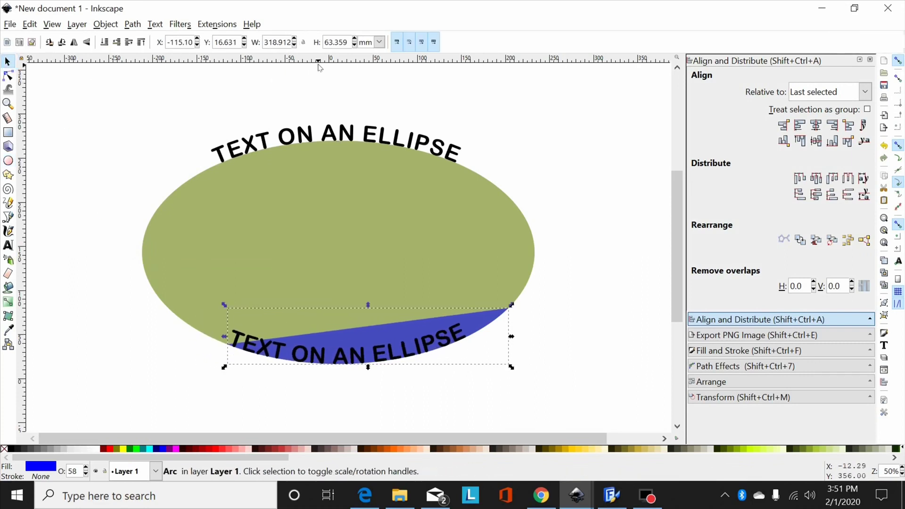
Add a horizontal guide across the lower part and fine-tune the segment to 52.450°–150.025°
left_click_drag(351, 59, 367, 331)
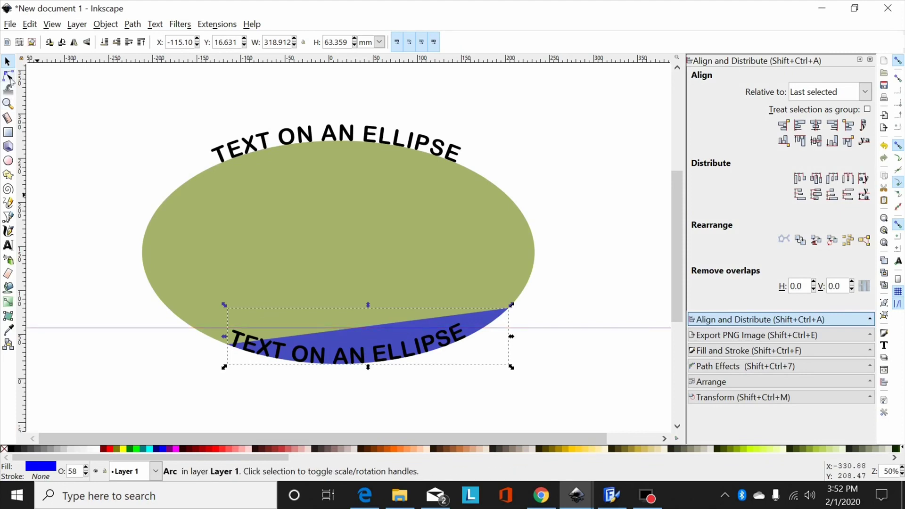
left_click(8, 160)
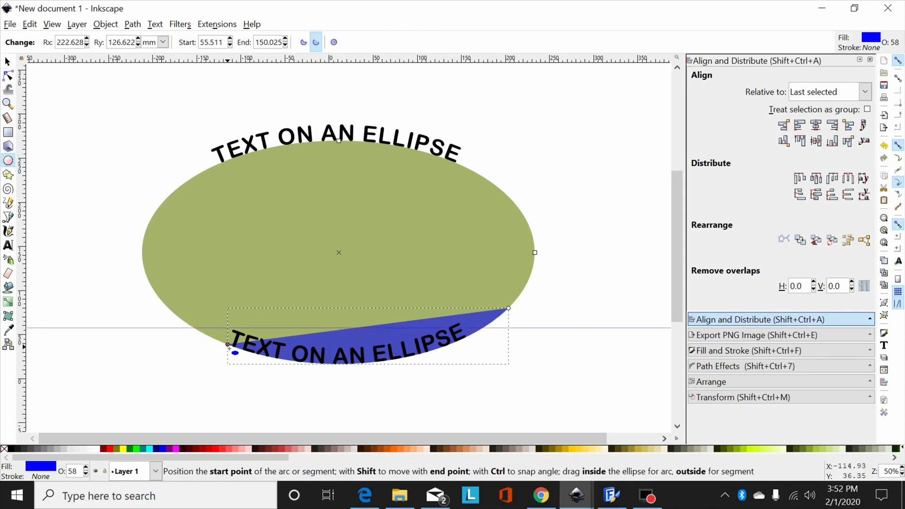
left_click_drag(228, 344, 222, 347)
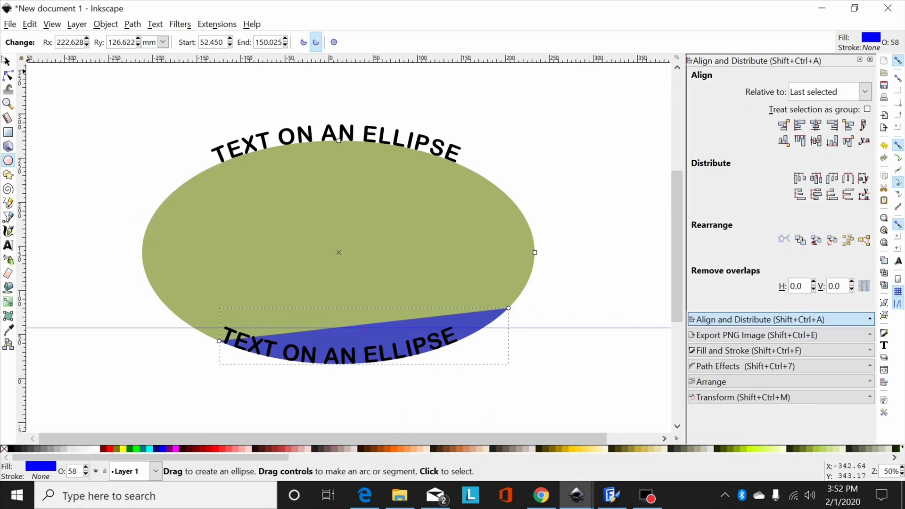
left_click(7, 61)
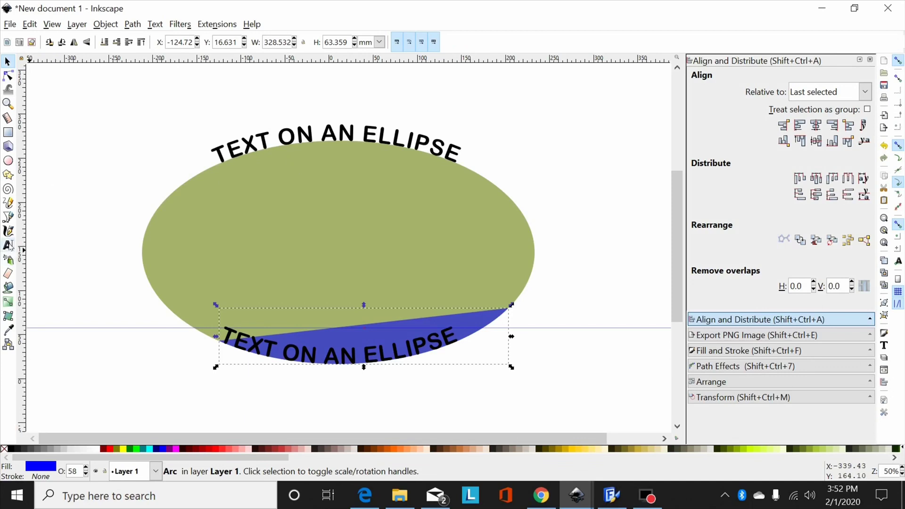
Raise the lower curved text's letter spacing to about 17 so it stretches along the ellipse's bottom
left_click(9, 245)
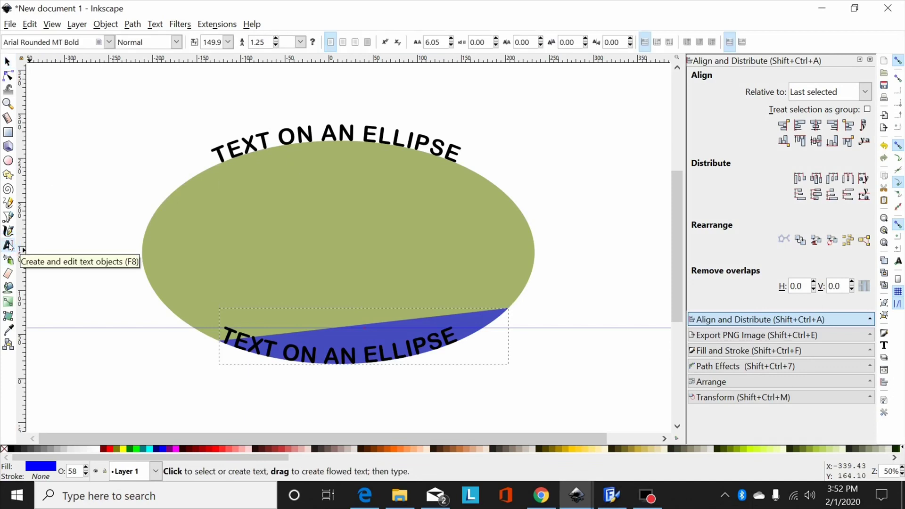
left_click_drag(456, 336, 222, 334)
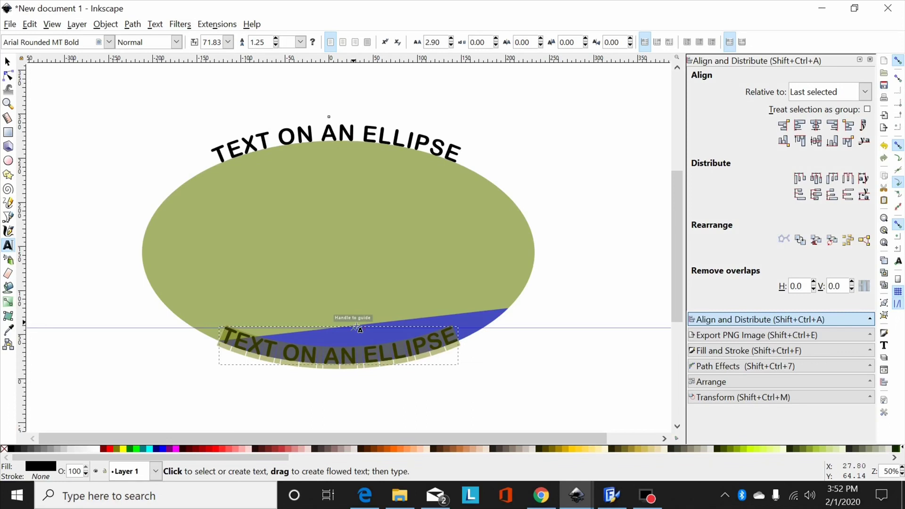
key("alt+greater")
key("alt+greater")
key("alt+greater")
key("alt+greater")
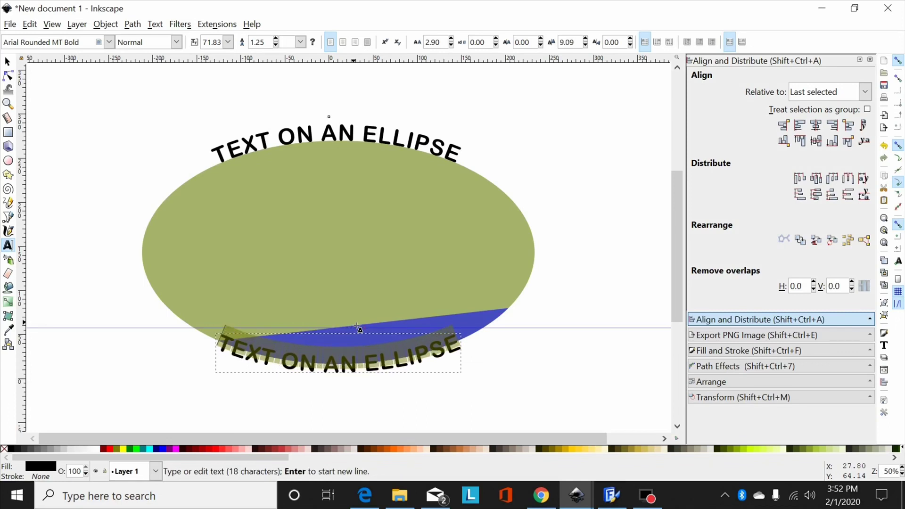
key("alt+greater")
key("alt+greater")
key("alt+greater")
key("alt+greater")
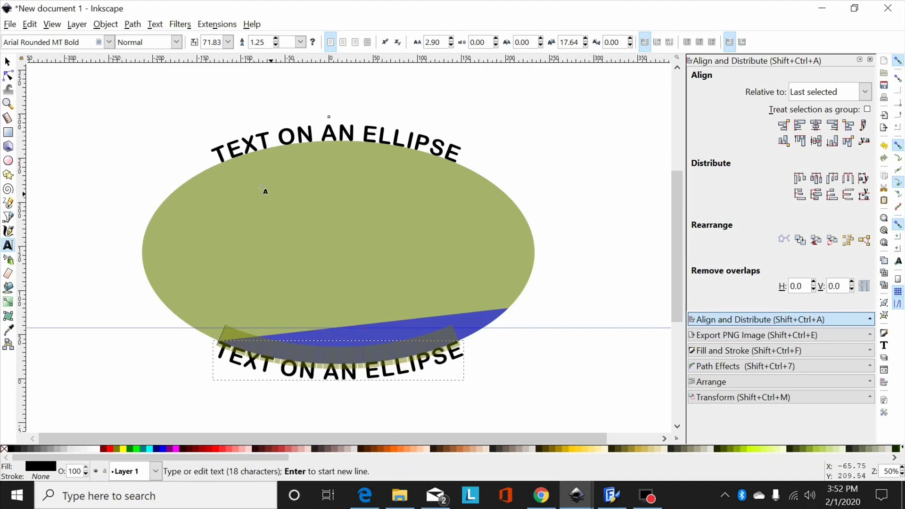
left_click(8, 60)
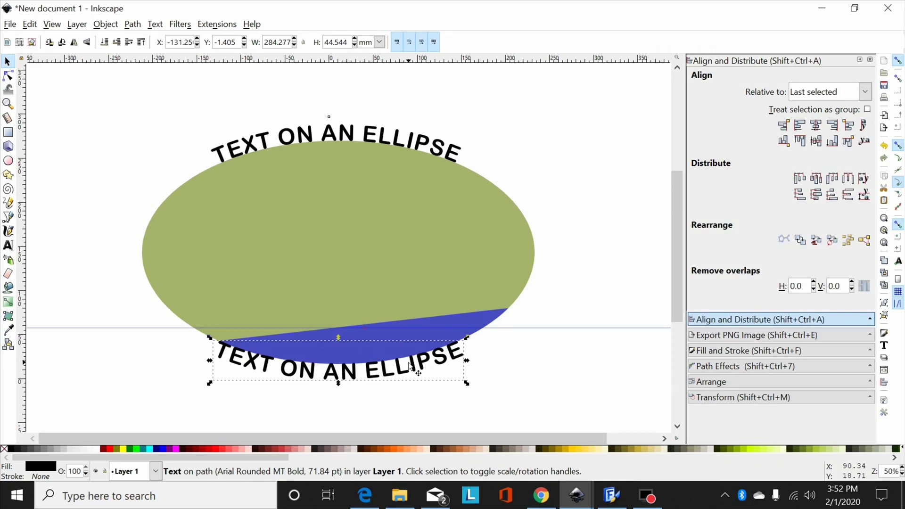
Convert the lower curved text into a path (Shift+Ctrl+C) and select the blue arc
key("shift+ctrl+c")
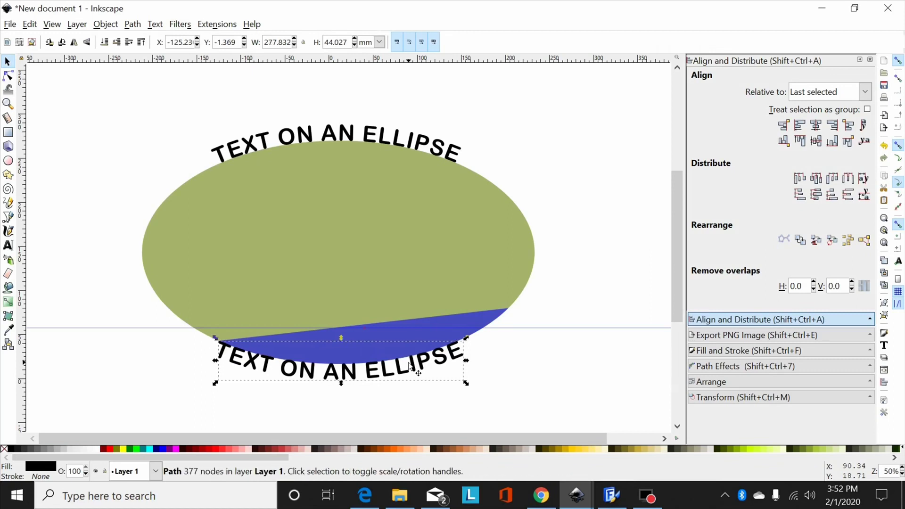
left_click(566, 318)
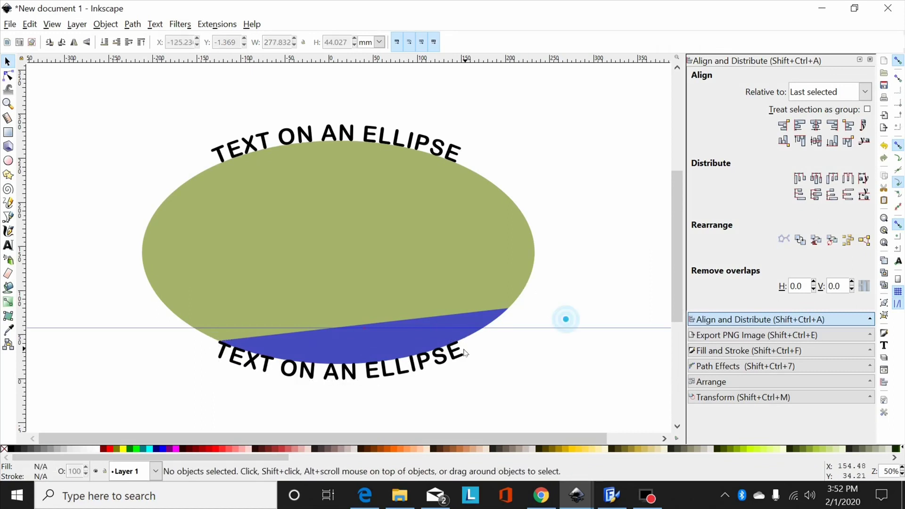
left_click(395, 337)
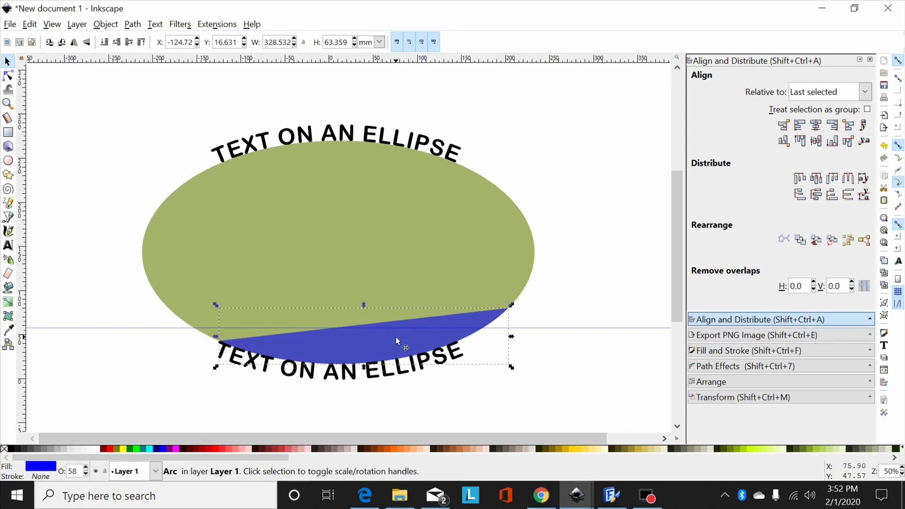
Delete the blue arc and draw a small test arc, then undo both to restore the blue segment
key("Delete")
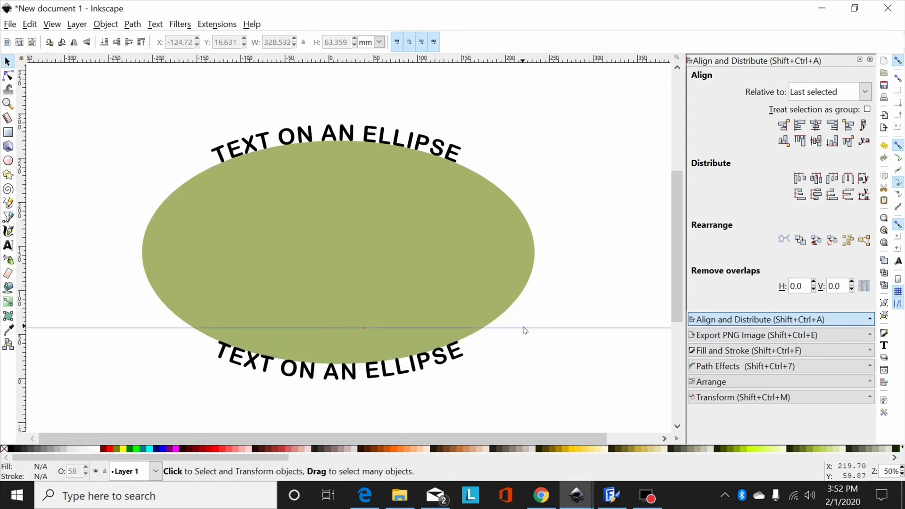
left_click(8, 161)
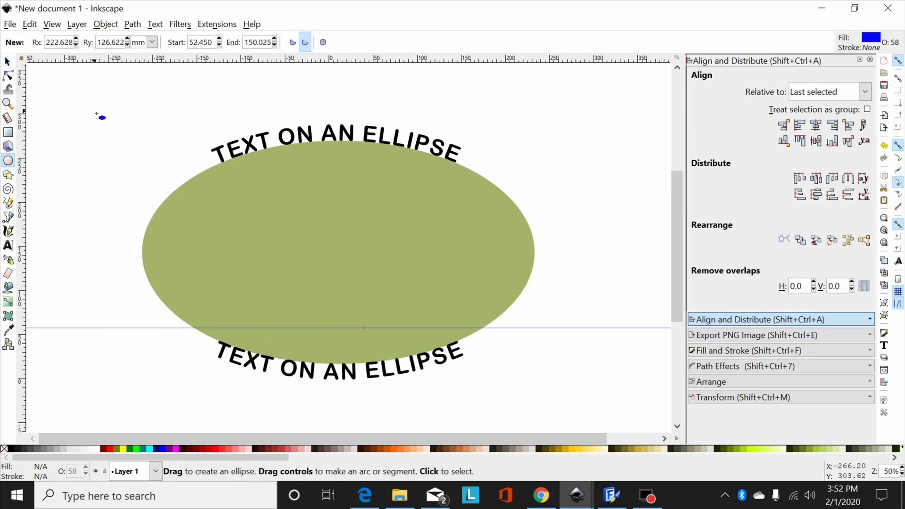
left_click_drag(99, 115, 166, 179)
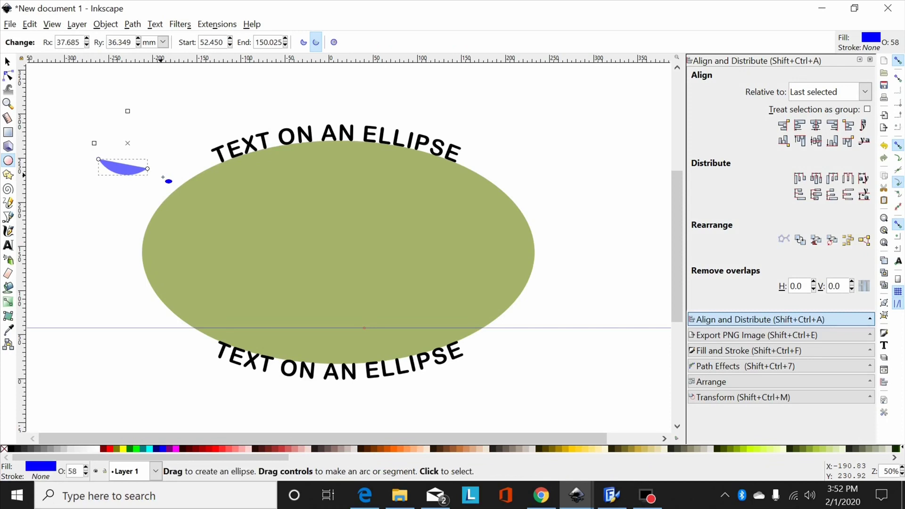
key("ctrl+z")
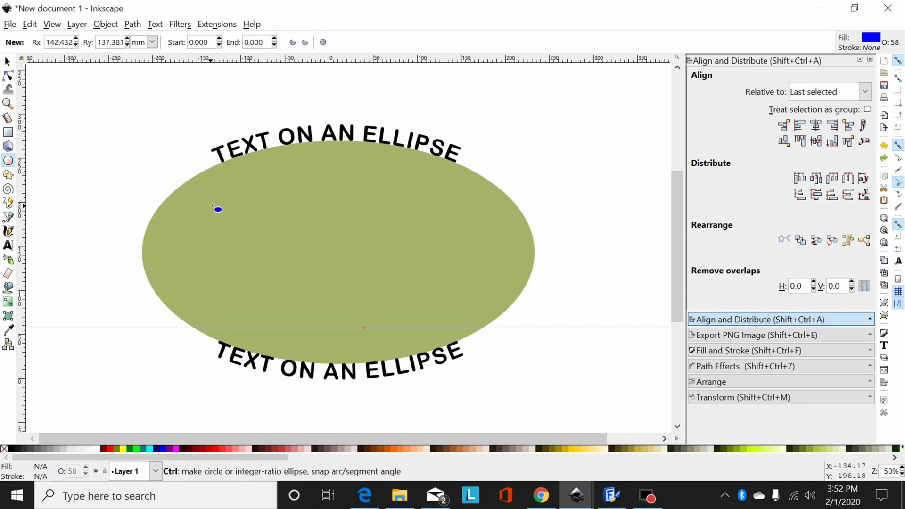
key("ctrl+z")
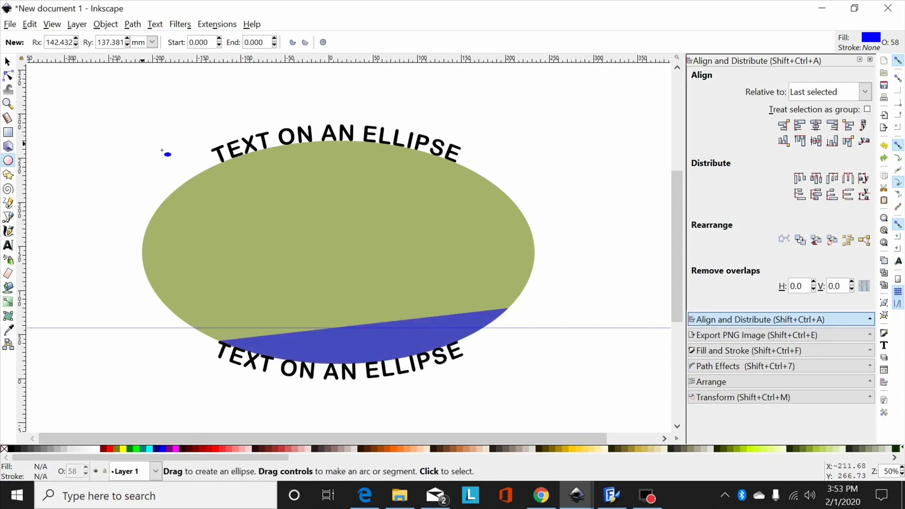
Turn the blue arc back into a whole ellipse, with start and end at 0.000
left_click(8, 62)
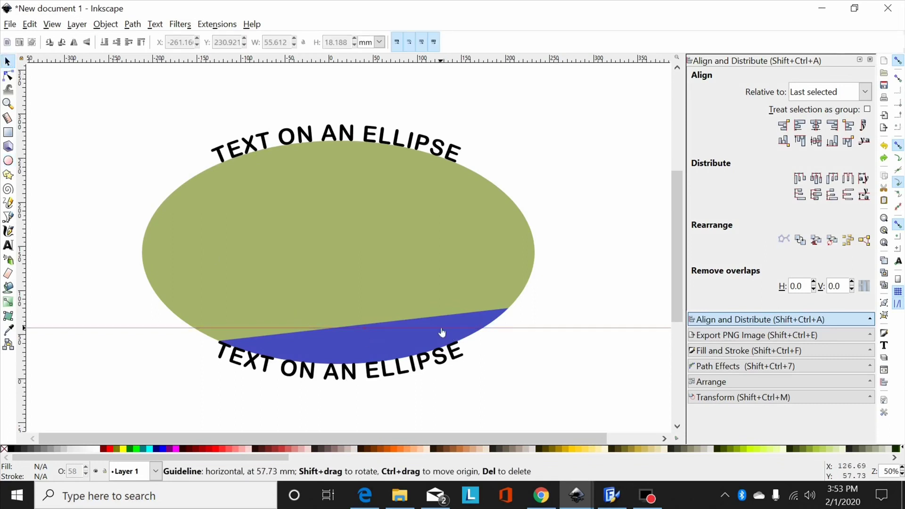
left_click(397, 340)
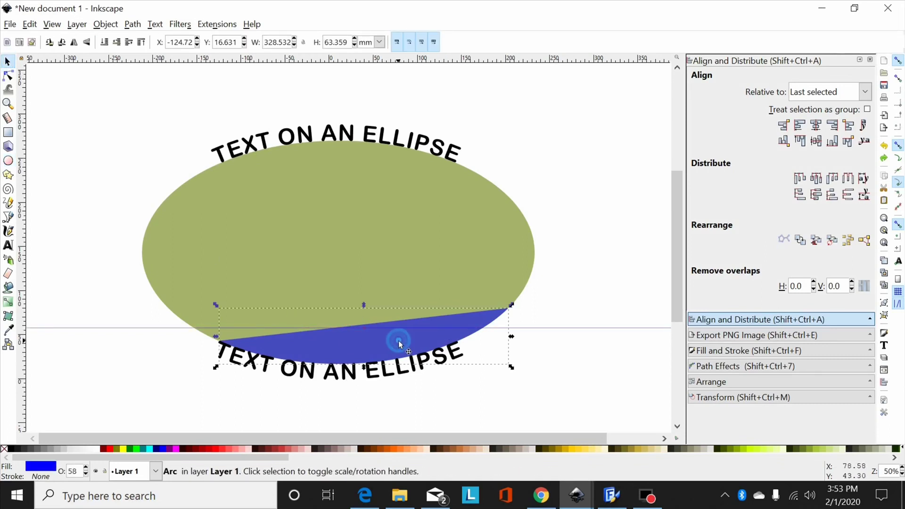
left_click(10, 161)
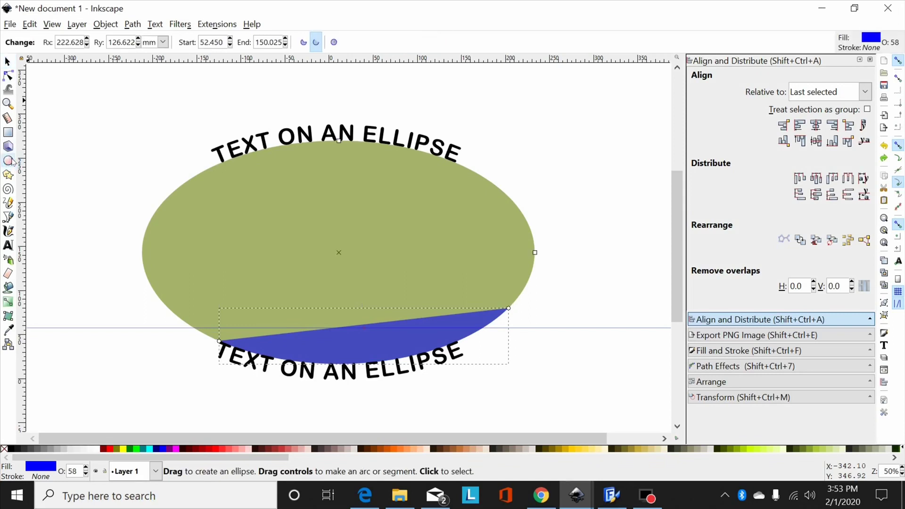
left_click(335, 42)
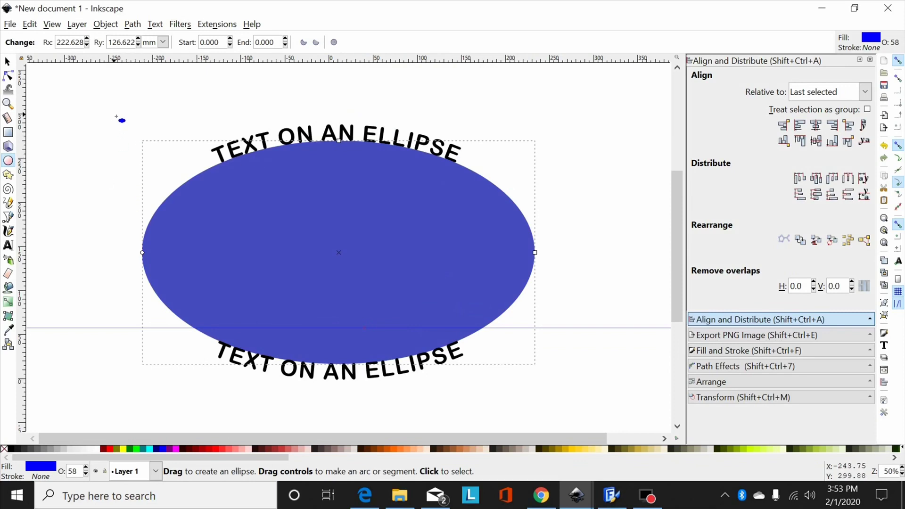
Draw a small light-blue ellipse at the top-left, then delete it with the Selector
left_click_drag(116, 116, 204, 175)
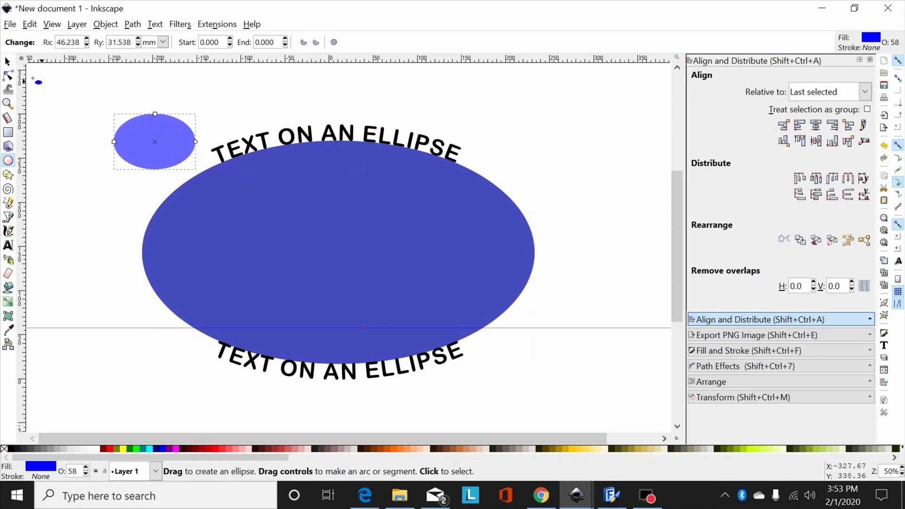
key("s")
key("Delete")
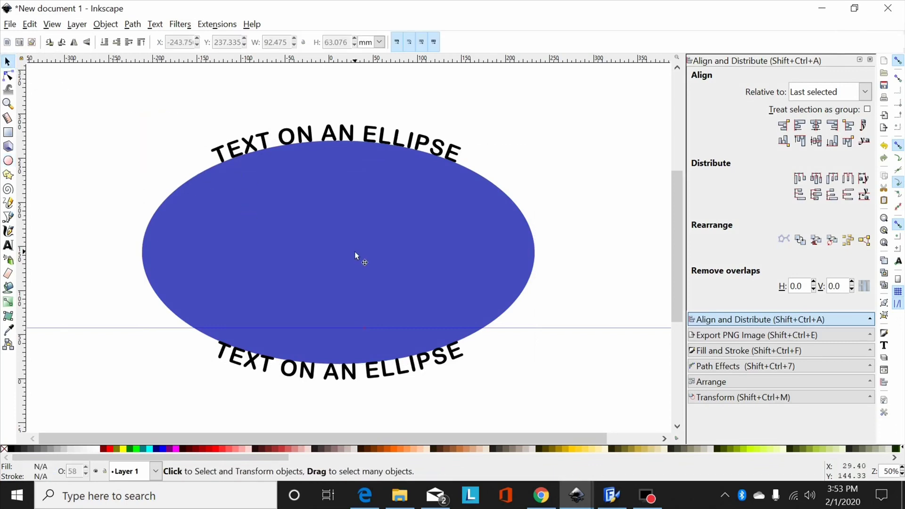
Remove the horizontal guideline by dragging it off onto the canvas
left_click(354, 255)
left_click(536, 319)
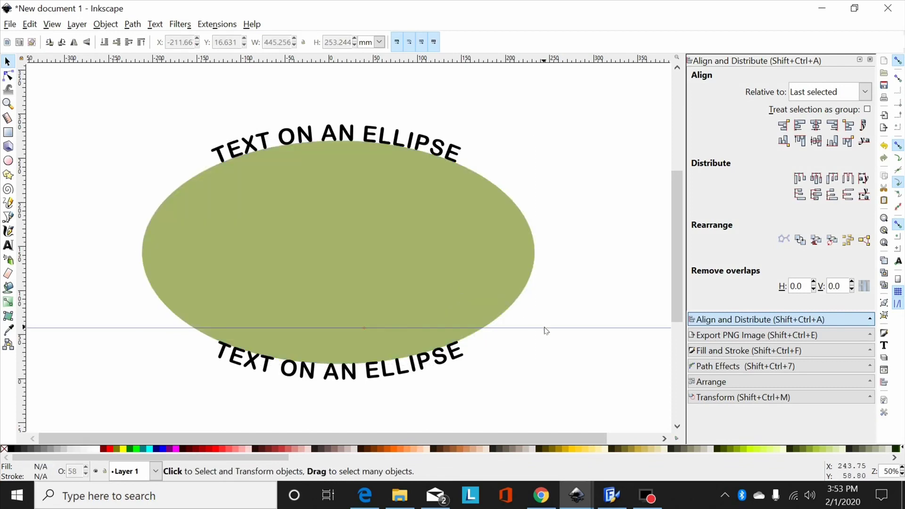
right_click(544, 328)
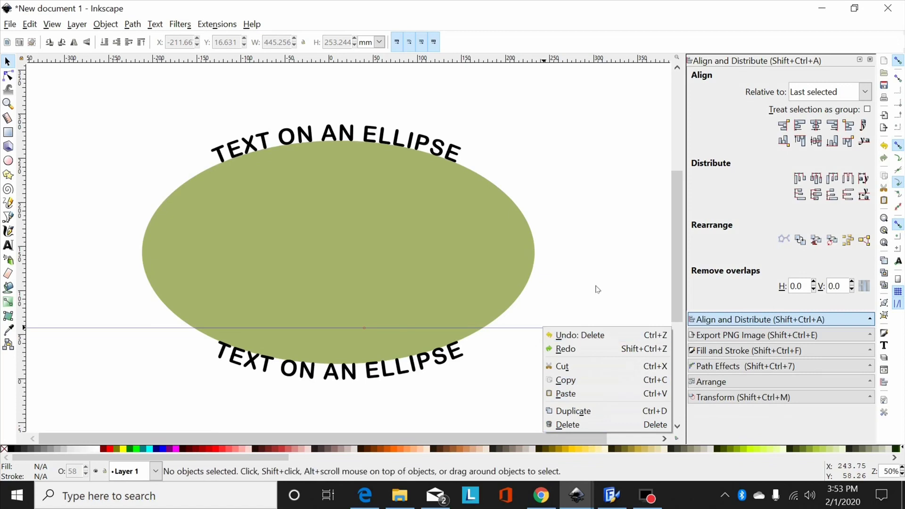
left_click(601, 241)
left_click(572, 328)
key("Delete")
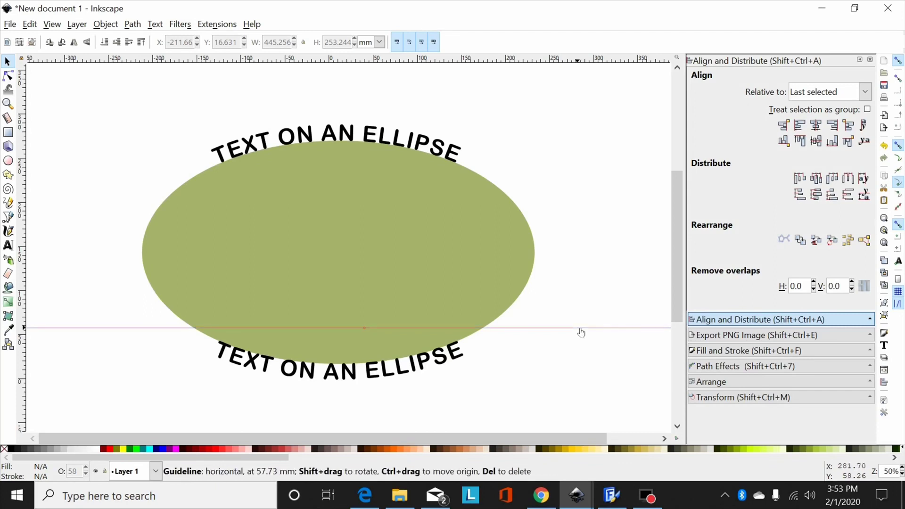
left_click_drag(579, 328, 333, 194)
Convert the green ellipse to a path and give it no fill and a flat black stroke
left_click(332, 194)
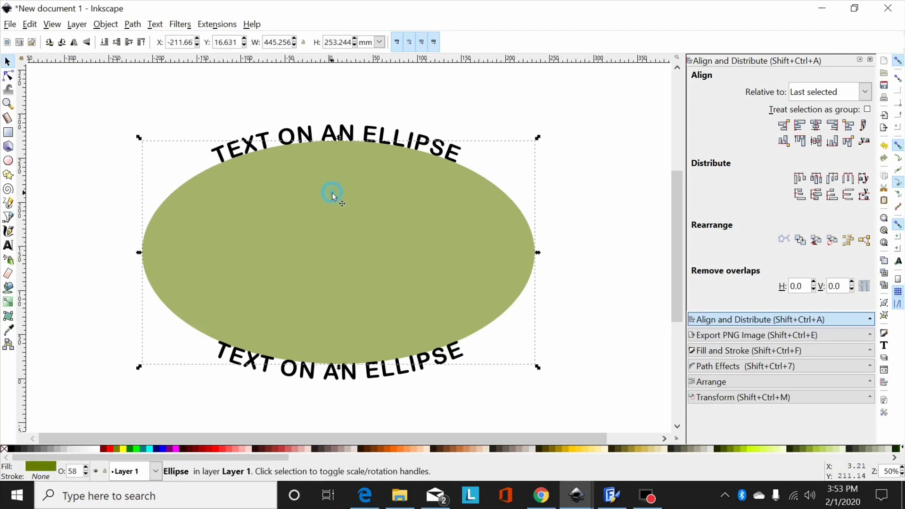
key("ctrl+shift")
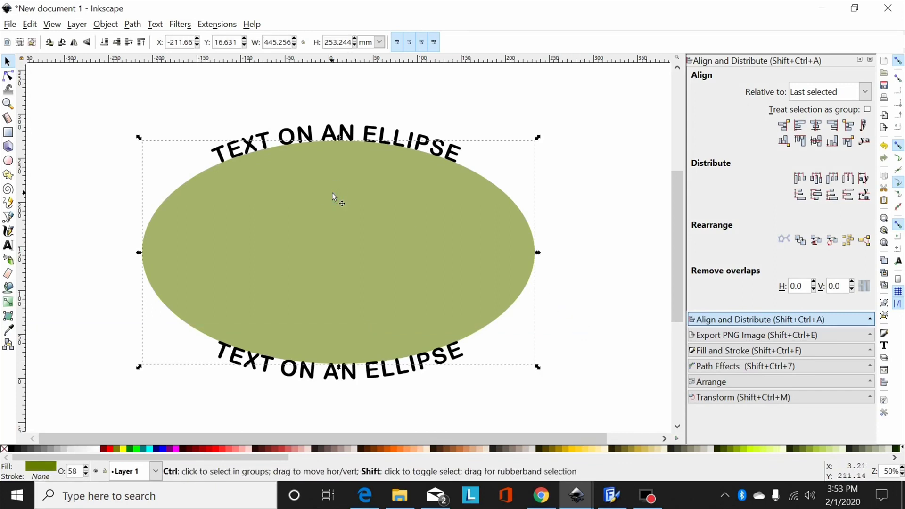
key("ctrl+shift+c")
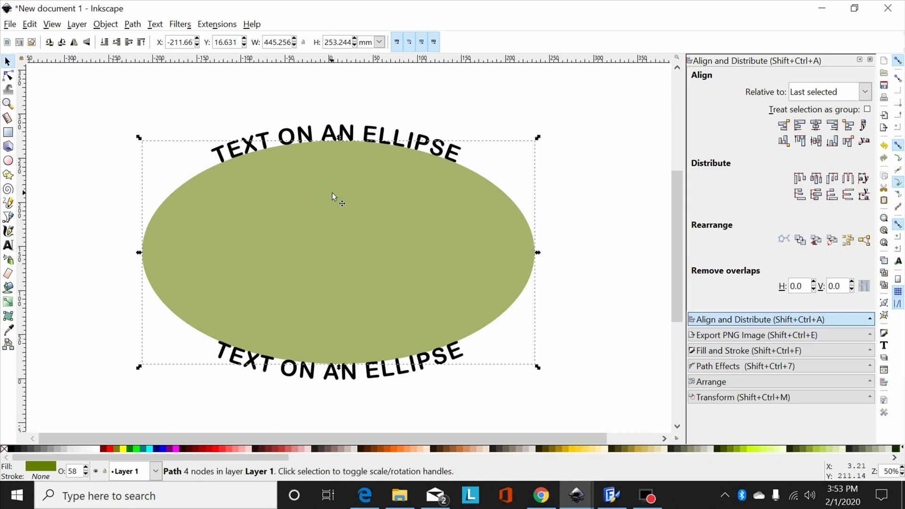
left_click(743, 355)
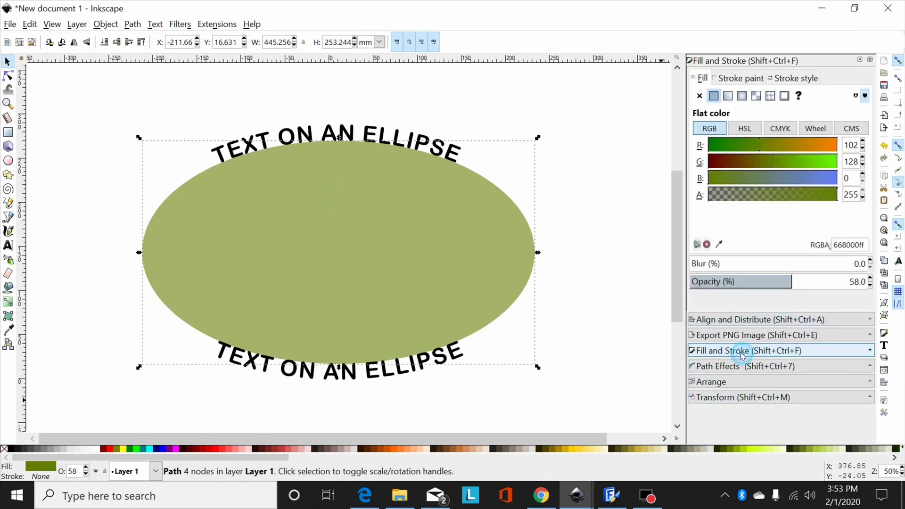
left_click(700, 96)
left_click(740, 78)
left_click(713, 95)
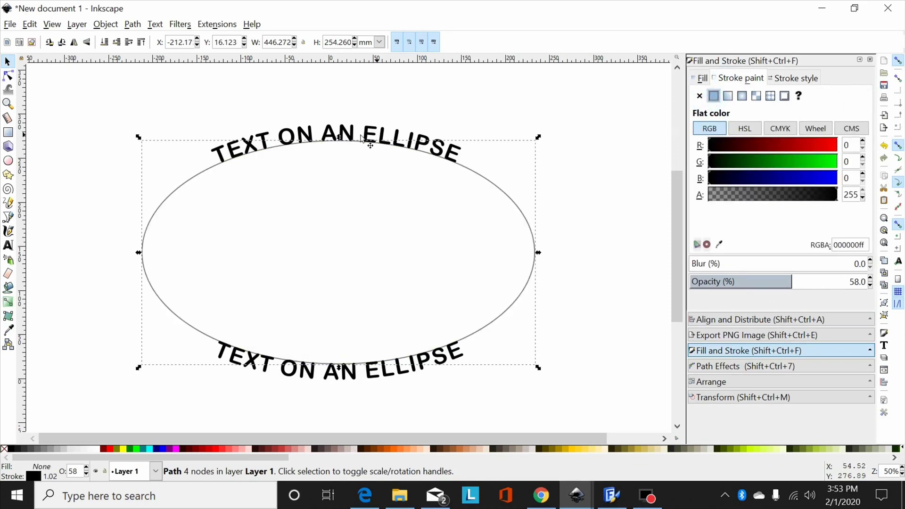
left_click(8, 75)
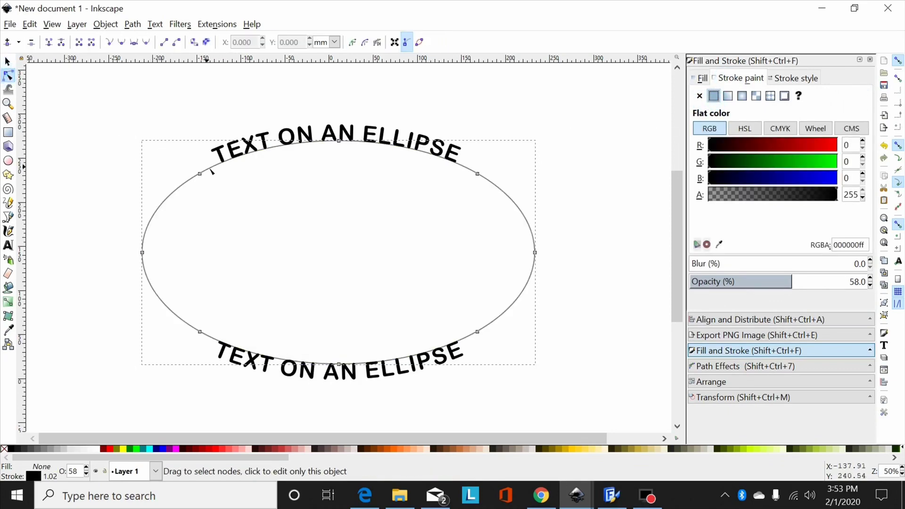
Add a node at the upper text's right end and break the ellipse path at both ends
left_click(214, 165)
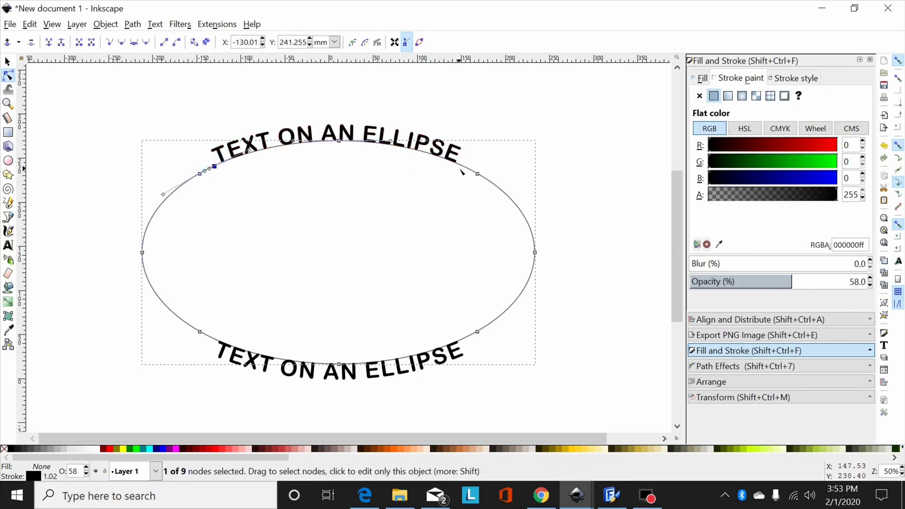
double_click(466, 169)
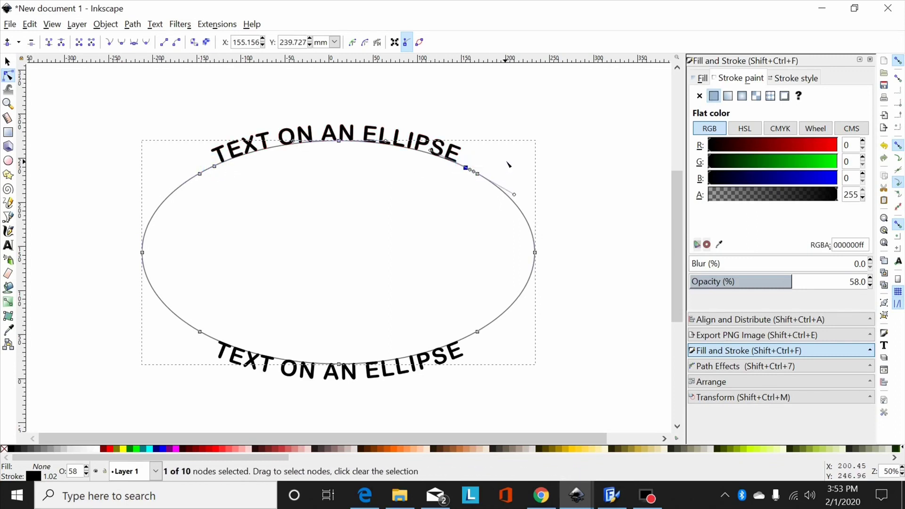
left_click_drag(479, 158, 209, 177)
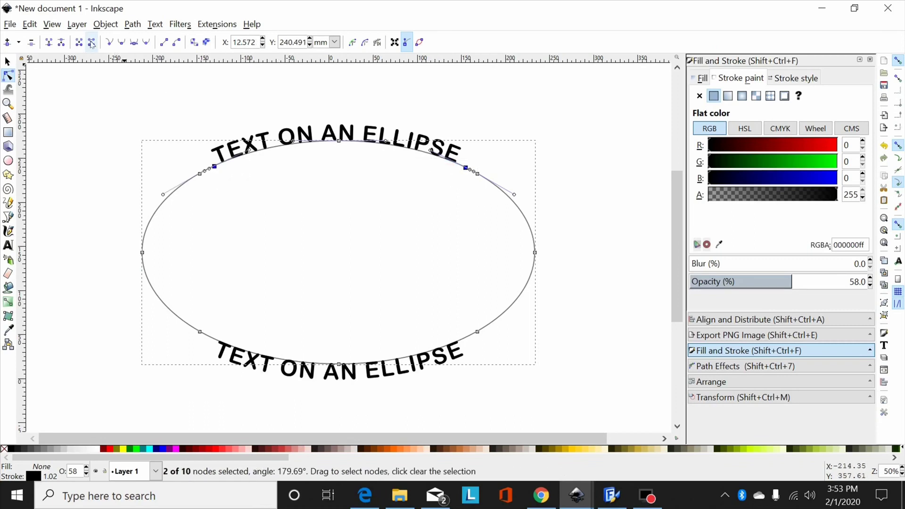
left_click(63, 43)
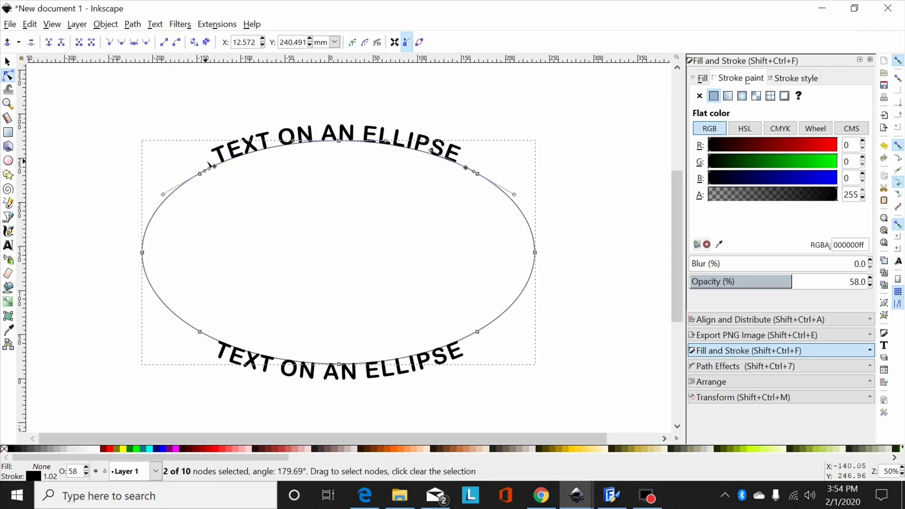
Delete the left, right and bottom nodes, leaving only the arc beneath the upper text
left_click_drag(208, 165, 94, 365)
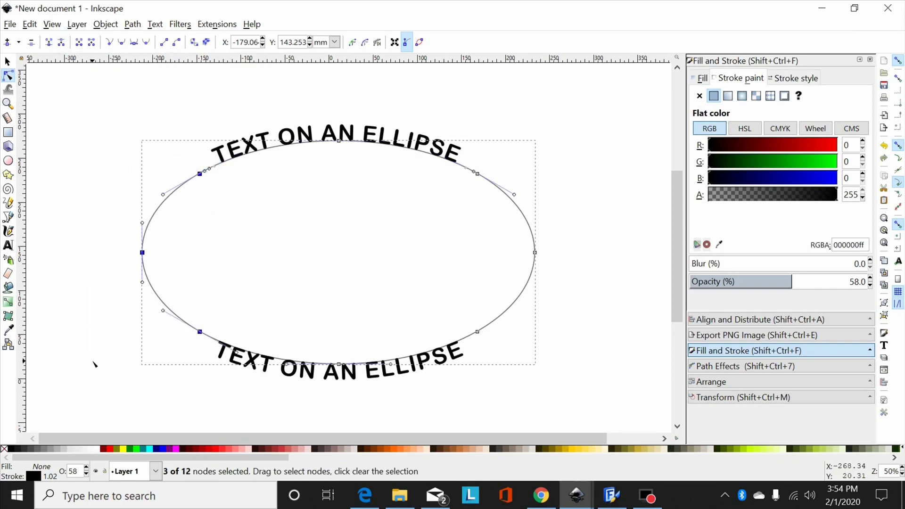
key("Delete")
left_click_drag(557, 221, 241, 390)
key("Delete")
left_click_drag(516, 178, 469, 194)
left_click(477, 174)
key("Delete")
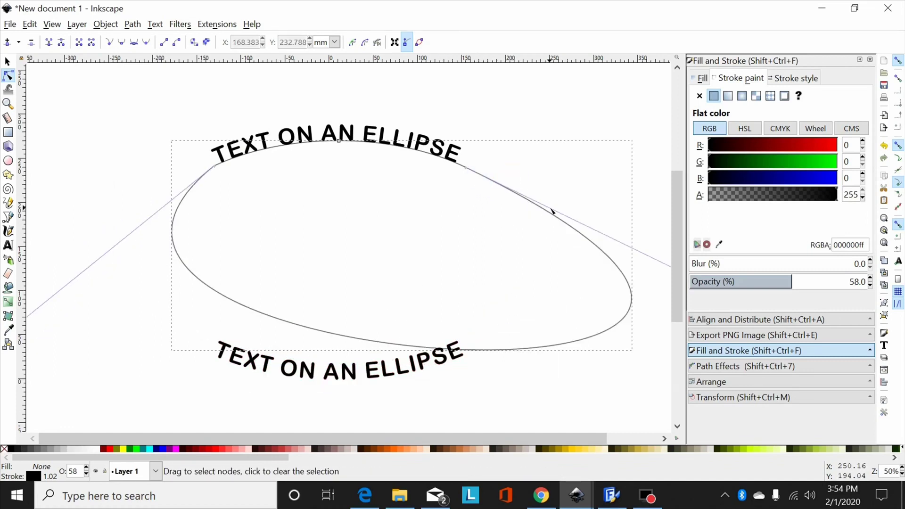
left_click(563, 224)
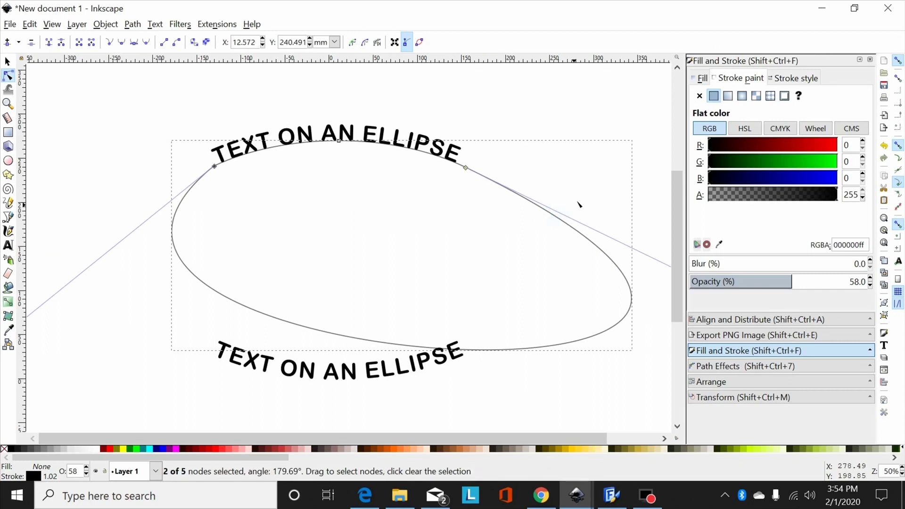
key("Delete")
left_click(215, 106)
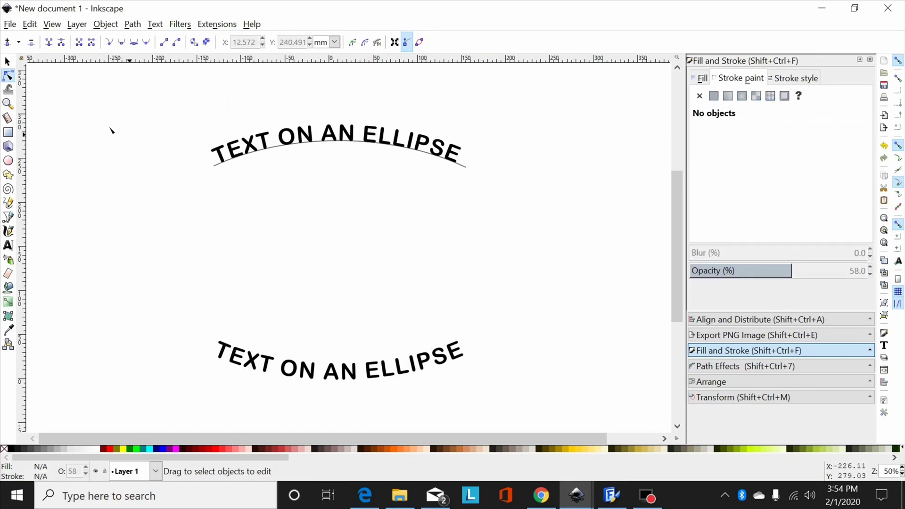
Move the cut arc down and delete it, then undo three times to restore the olive-filled ellipse
left_click(7, 62)
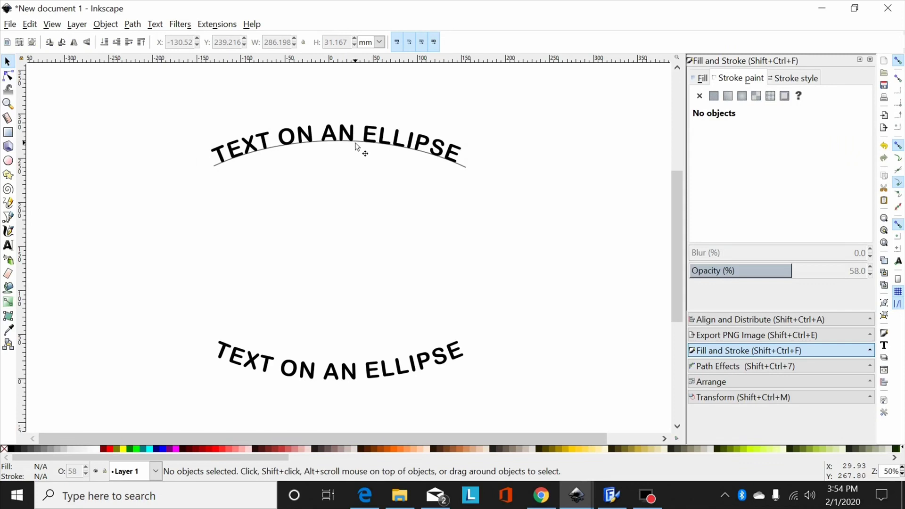
mouse_move(356, 146)
left_mouse_down()
mouse_move(358, 215)
mouse_move(356, 203)
left_mouse_up()
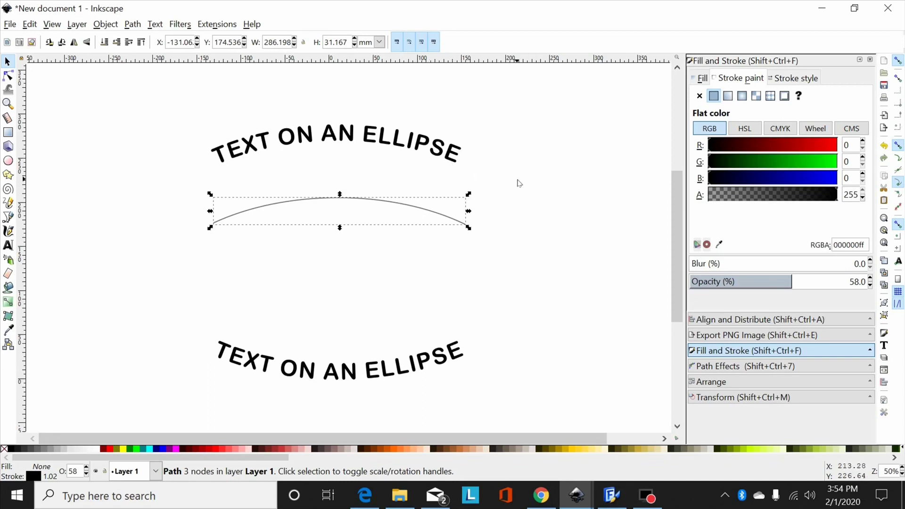
key("Delete")
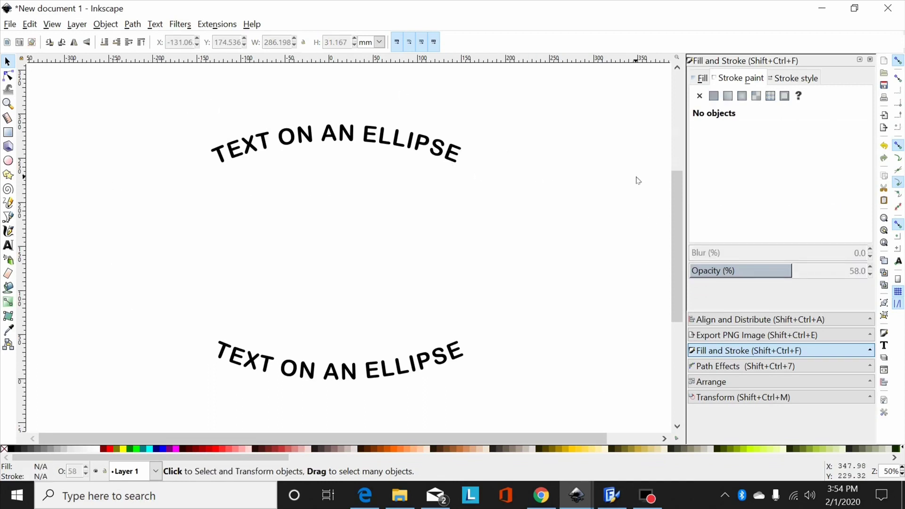
key("ctrl+z")
key("ctrl+z")
key("ctrl+z")
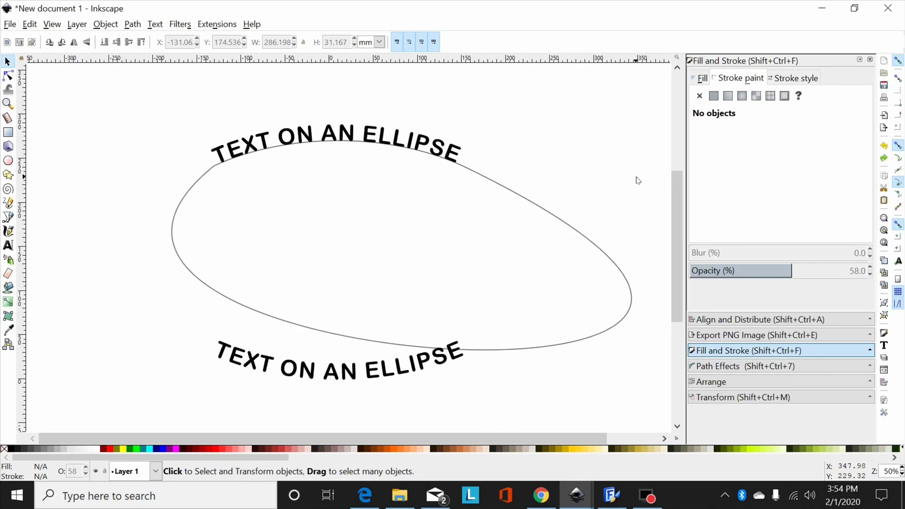
key("ctrl+z")
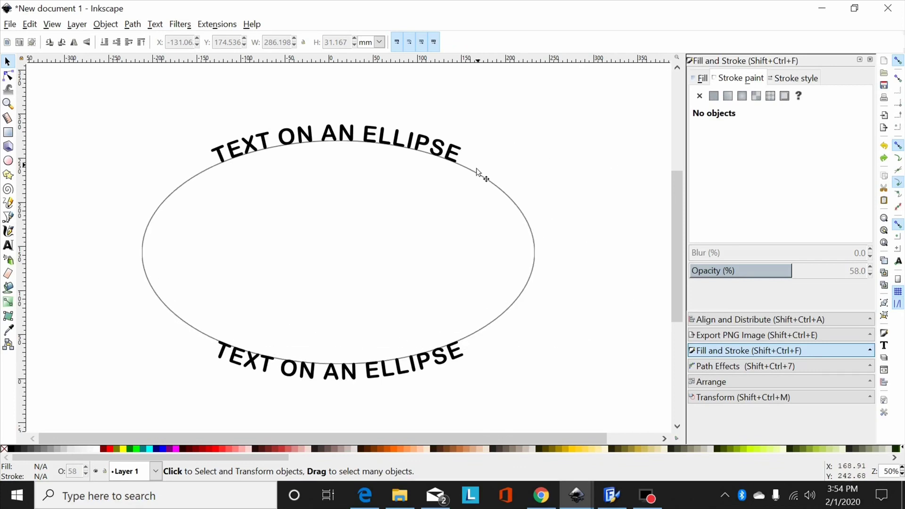
key("ctrl+z")
key("ctrl+z")
left_click(500, 157)
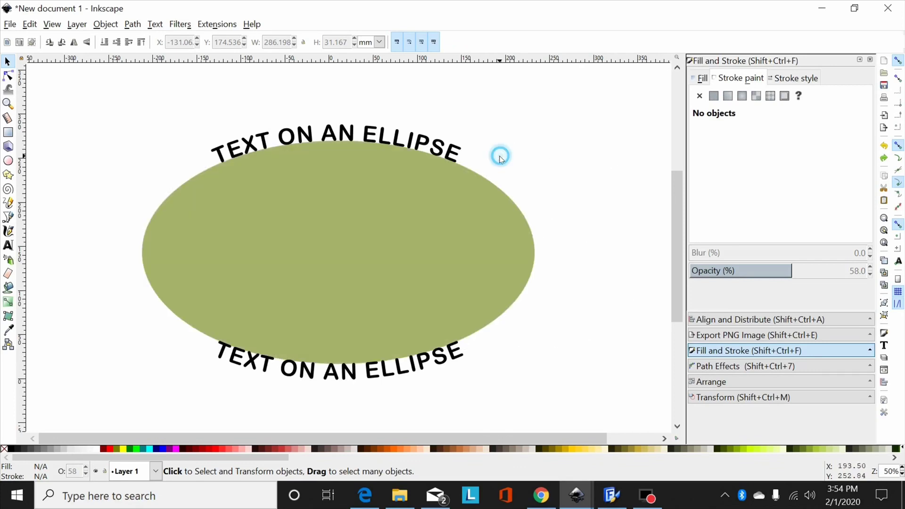